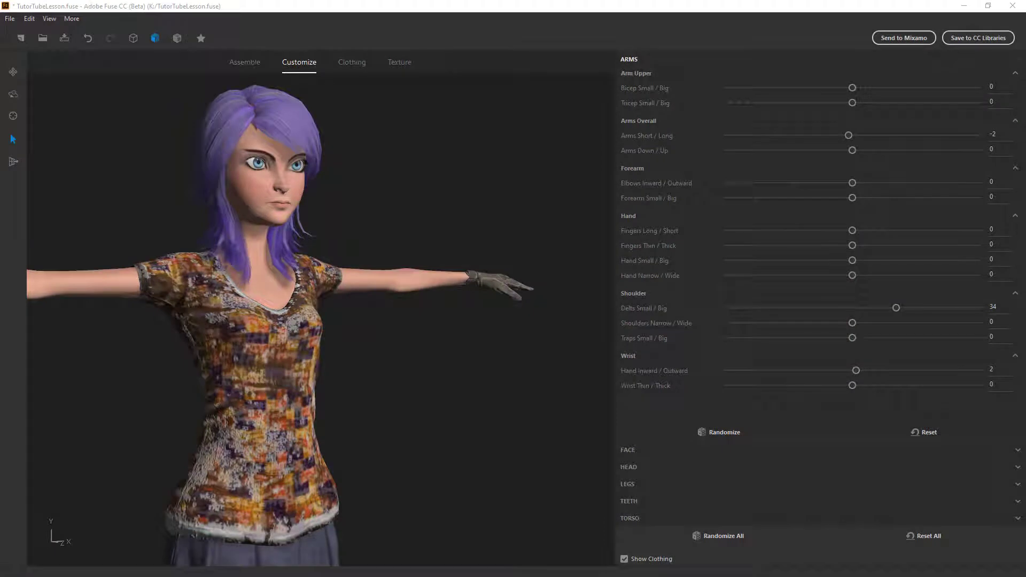
- Select the character's tee for texturing and open its Main Pixel Pattern parameters
click(535, 370)
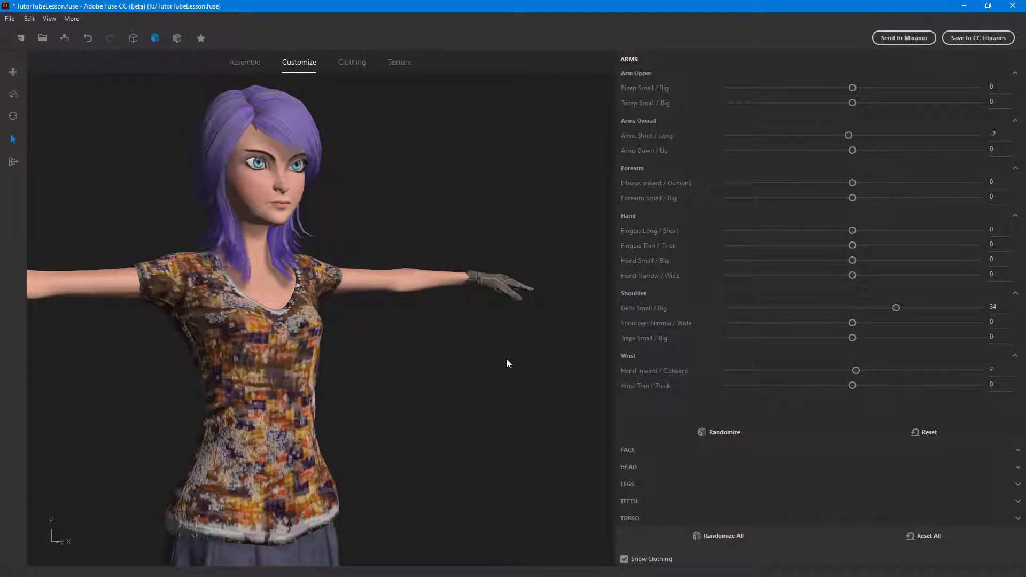
click(401, 63)
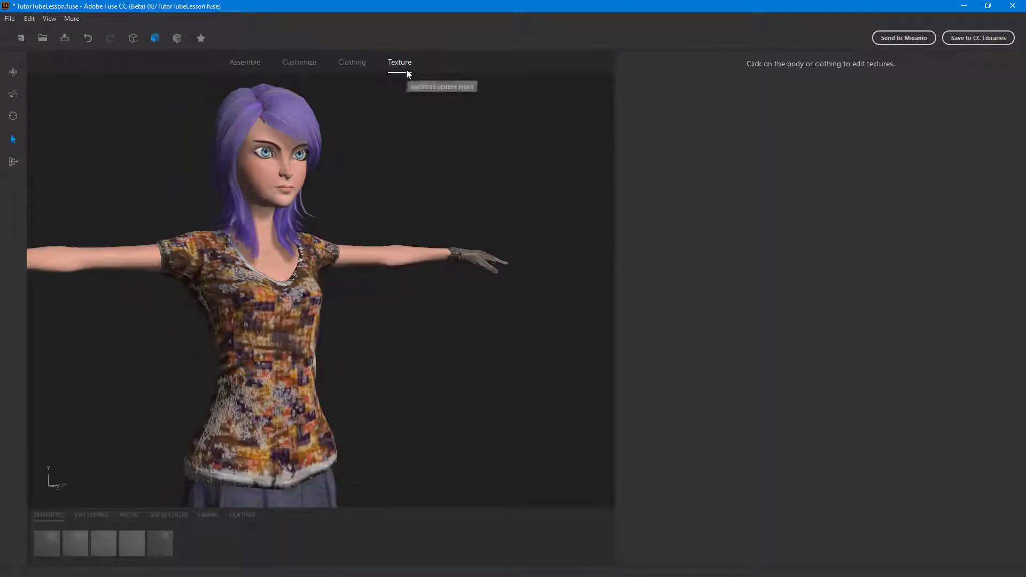
click(303, 394)
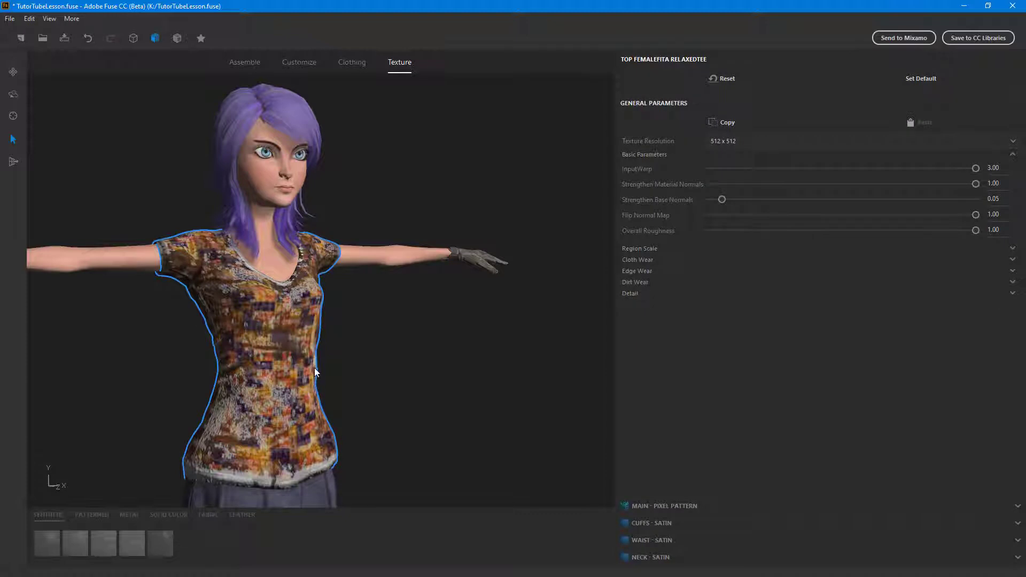
scroll(315, 369, up, 3)
middle_drag(402, 381, 422, 407)
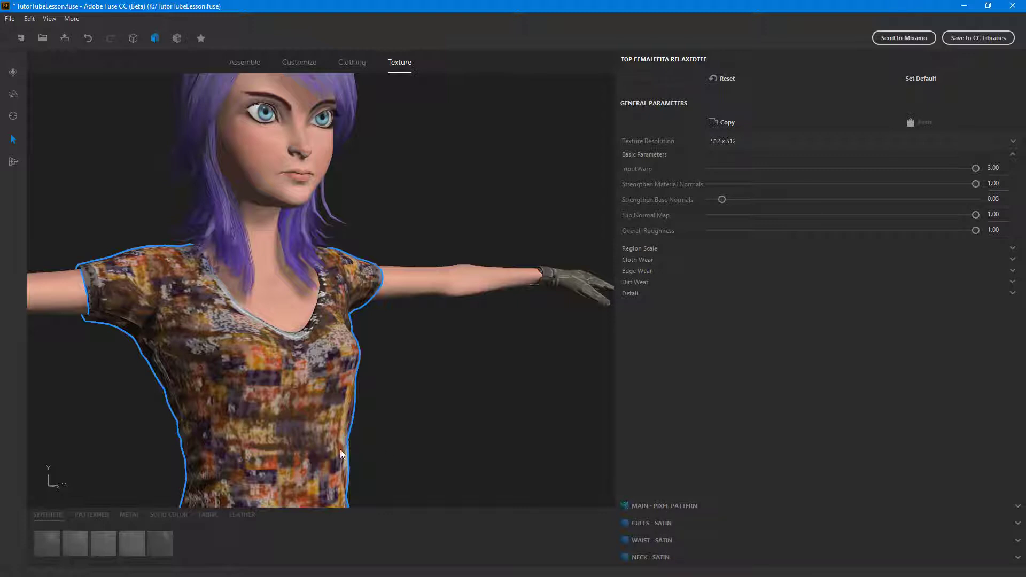
click(673, 508)
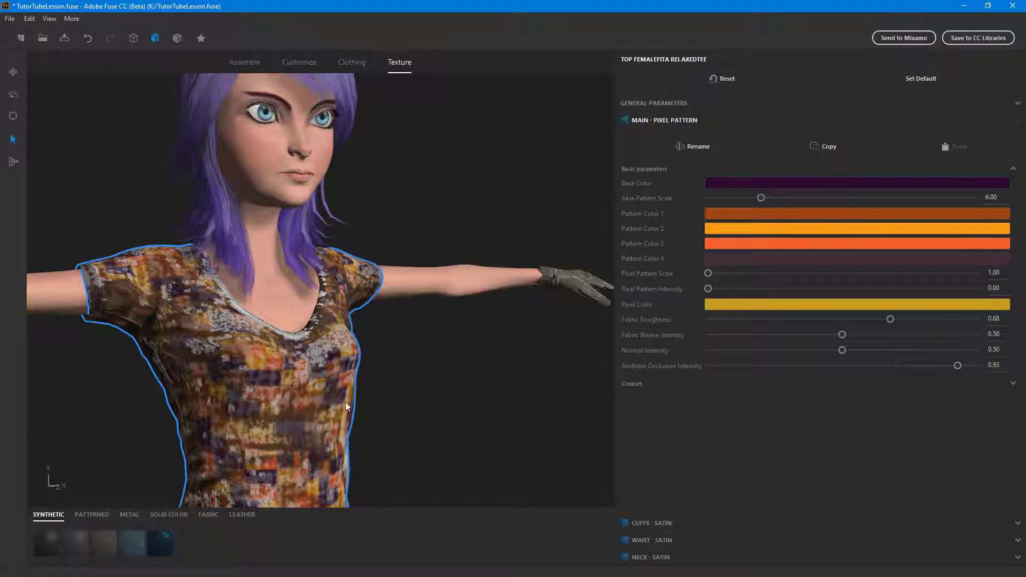
- Add dark olive (47, 48, 2) to the custom colors and set the pattern's Base Color to pure red (255, 0, 0)
click(752, 185)
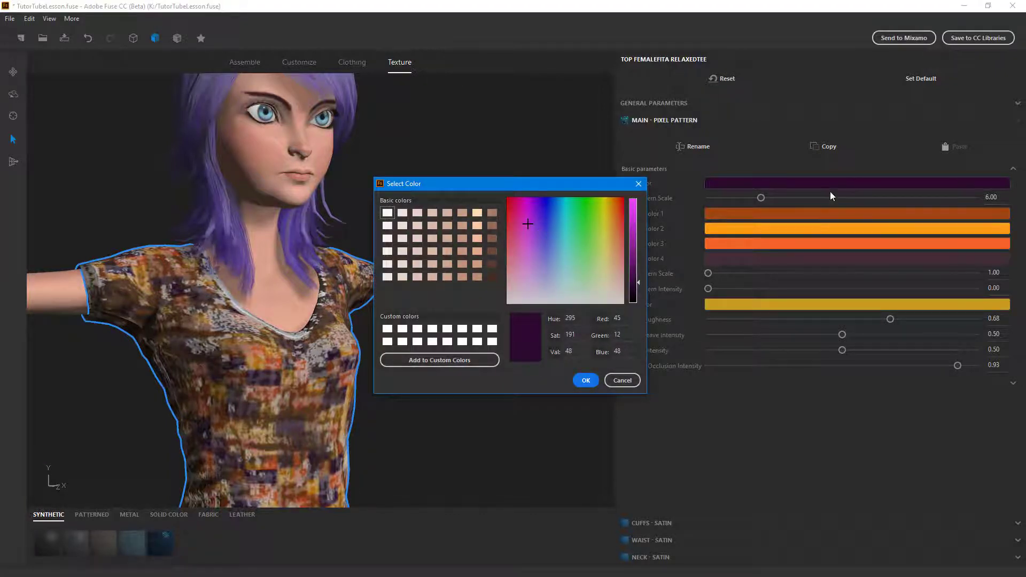
mouse_move(599, 204)
mouse_down()
mouse_move(586, 198)
mouse_move(604, 204)
mouse_up()
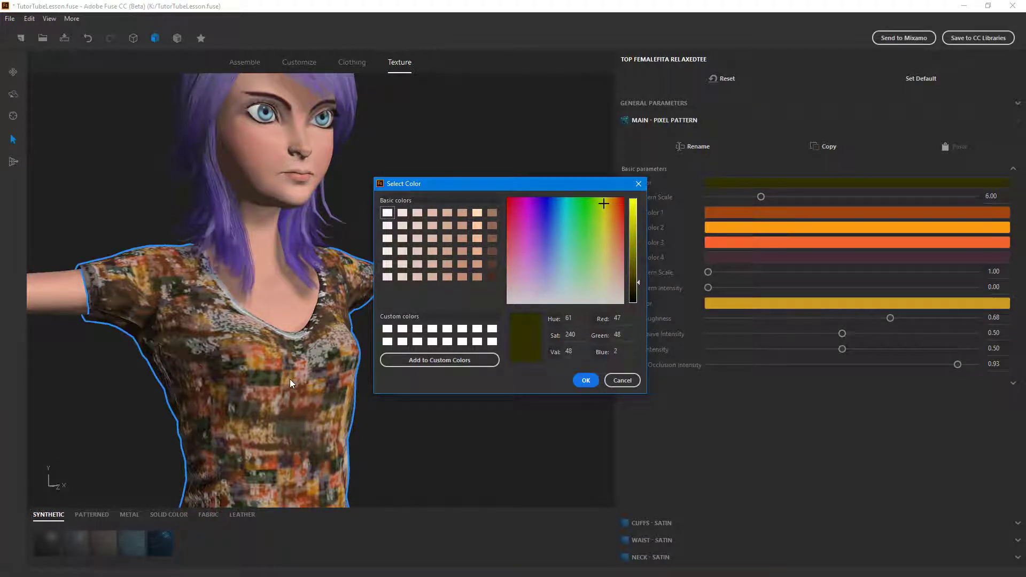
click(448, 362)
drag(620, 212, 653, 178)
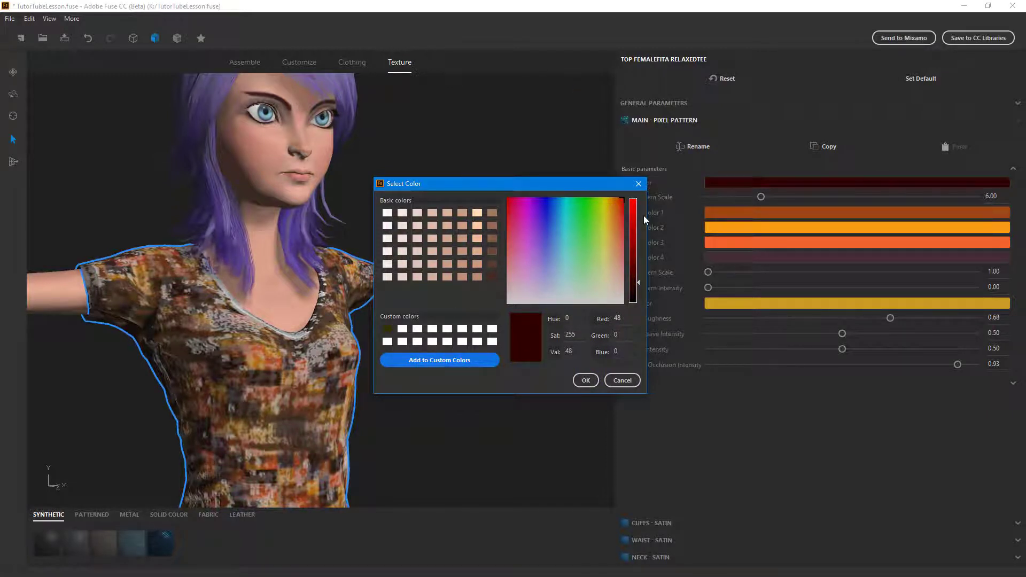
drag(635, 216, 636, 168)
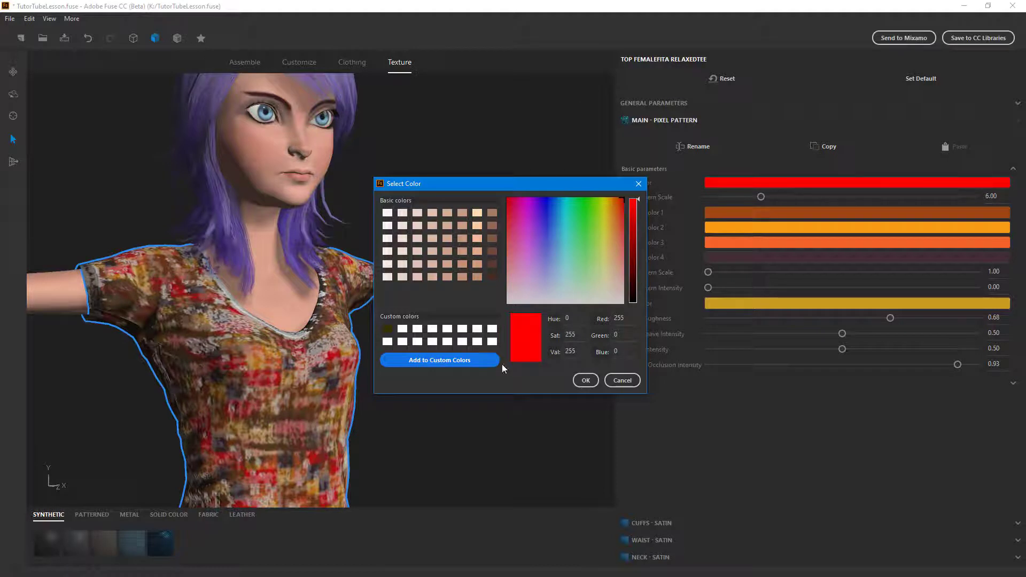
click(592, 378)
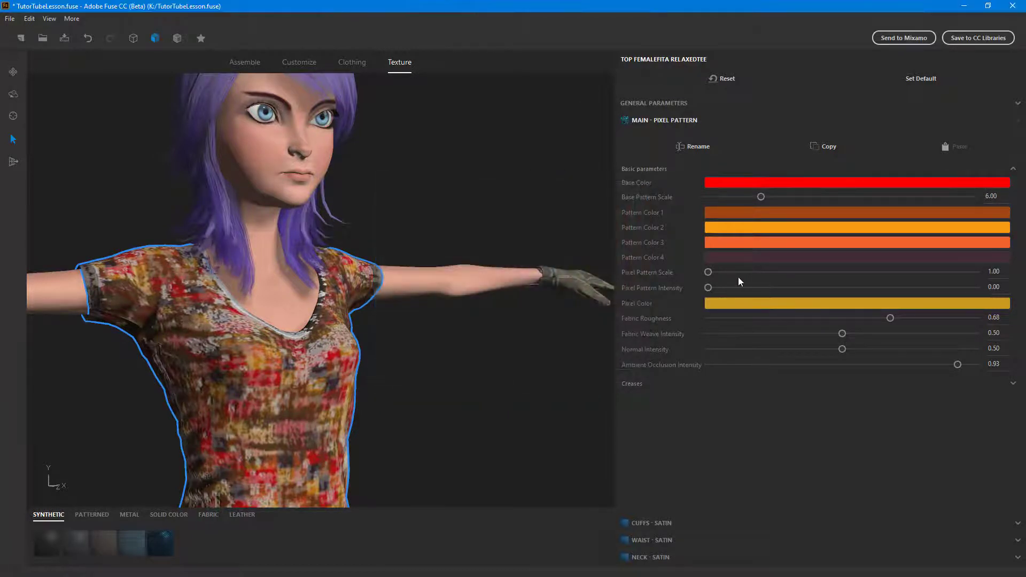
- Set Pattern Color 1 to muted blue (64, 81, 159) and Pattern Color 2 to bright green (74, 249, 0)
click(717, 211)
mouse_move(547, 242)
mouse_down()
mouse_move(540, 222)
mouse_move(550, 240)
mouse_up()
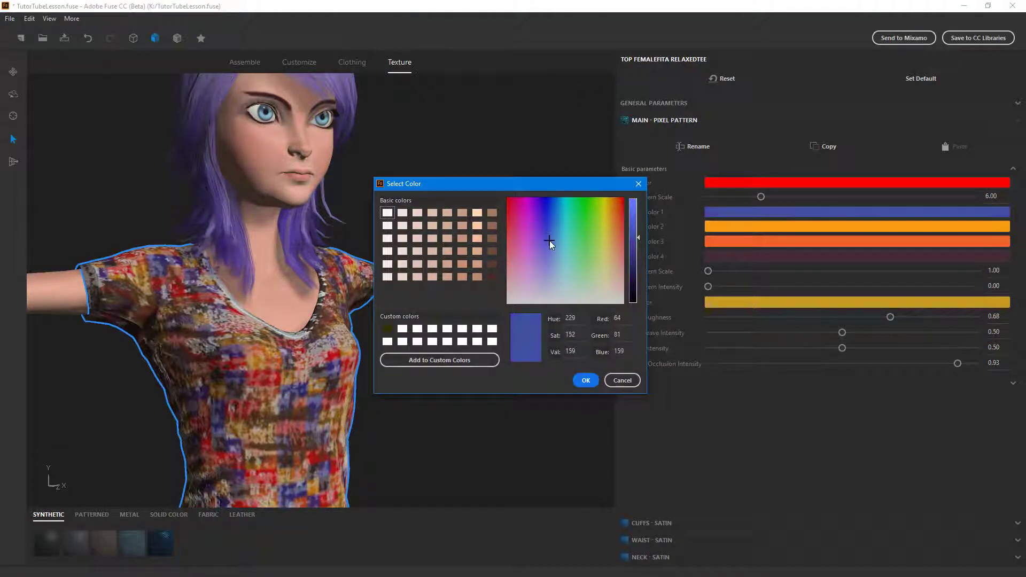
click(575, 378)
click(720, 227)
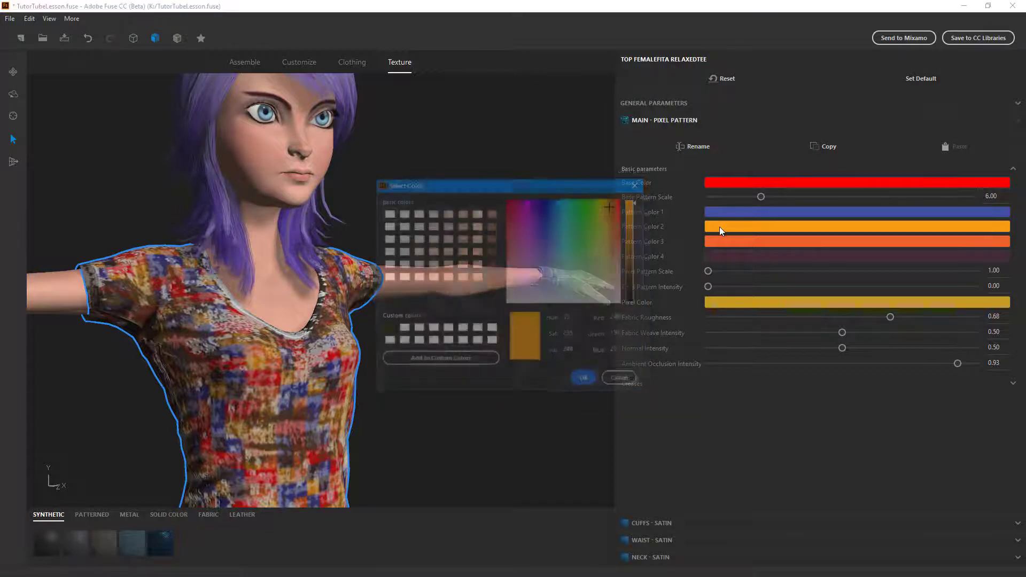
drag(563, 239, 591, 192)
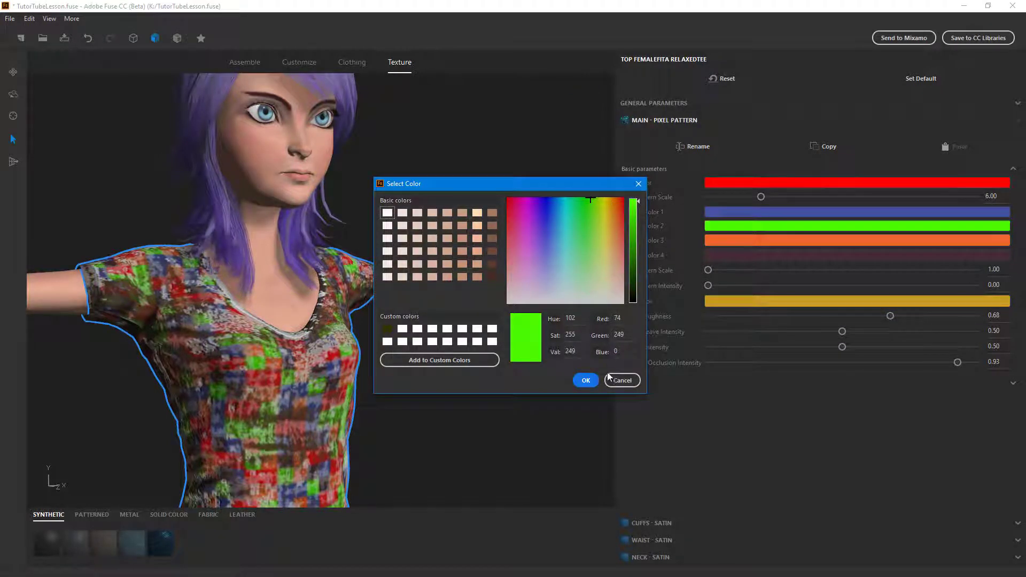
click(586, 380)
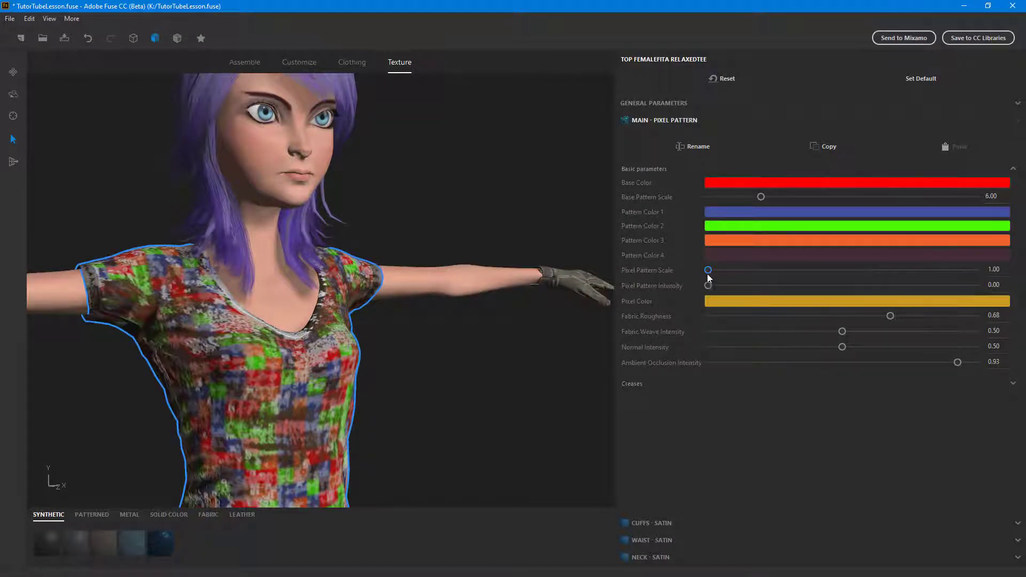
- Set the Pixel Pattern Scale to 3.00, its intensity to 0.66, and the Pixel Color to deep blue (0, 20, 202)
drag(708, 271, 813, 271)
drag(709, 285, 886, 286)
click(726, 301)
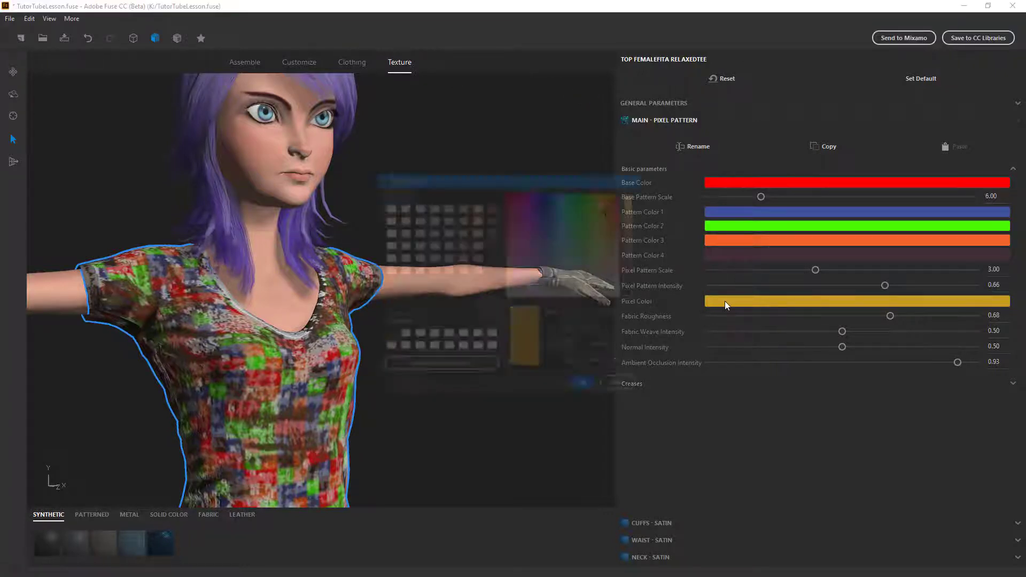
drag(541, 232, 547, 191)
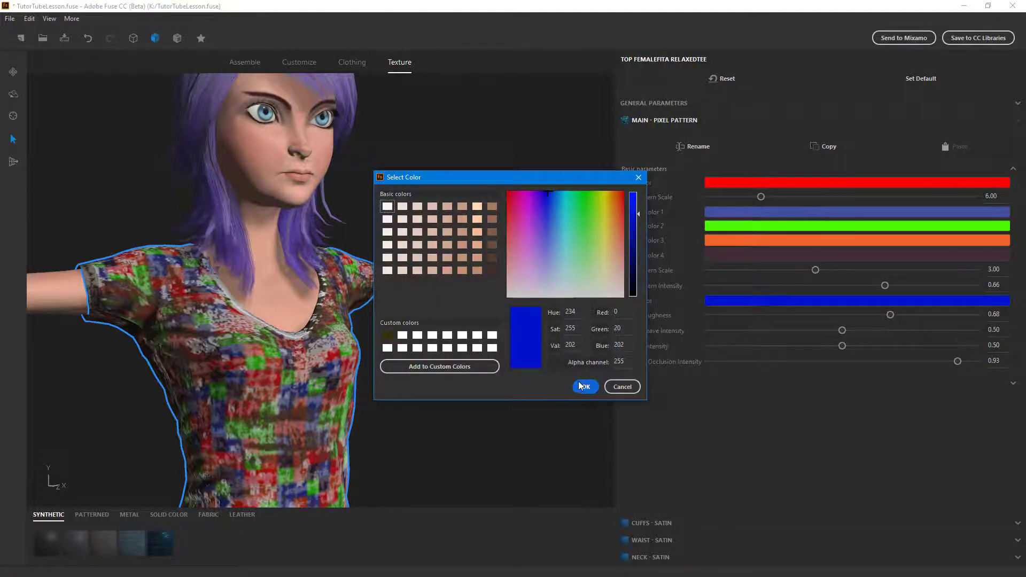
click(584, 386)
- Set the shirt's Fabric Roughness to 0.73, Fabric Weave Intensity to 0.81, Normal Intensity to 0.91 and Ambient Occlusion Intensity to 0.50
mouse_move(889, 315)
mouse_down()
mouse_move(736, 324)
mouse_move(956, 313)
mouse_move(886, 311)
mouse_move(903, 314)
mouse_up()
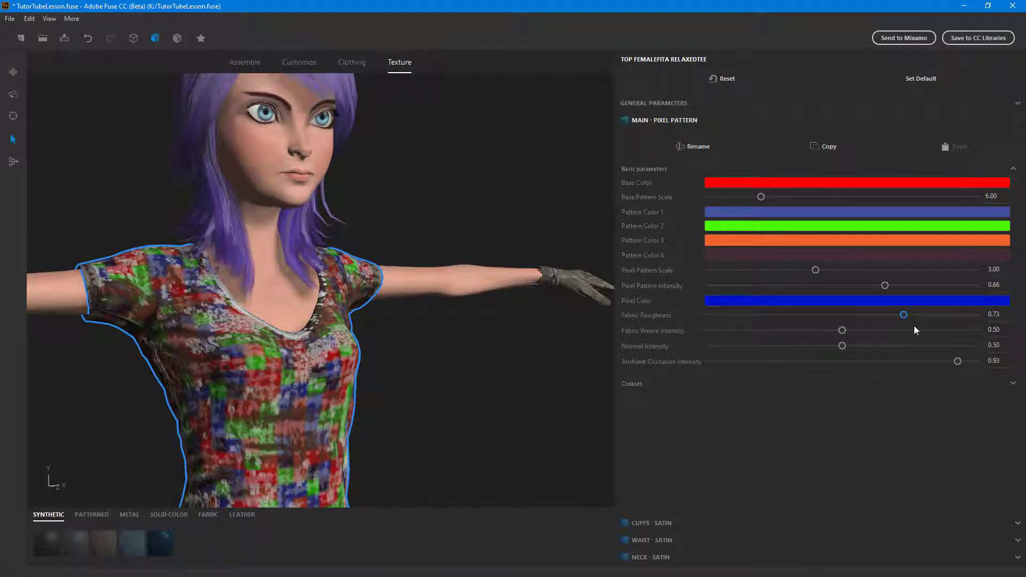
drag(841, 336, 932, 332)
drag(841, 345, 959, 344)
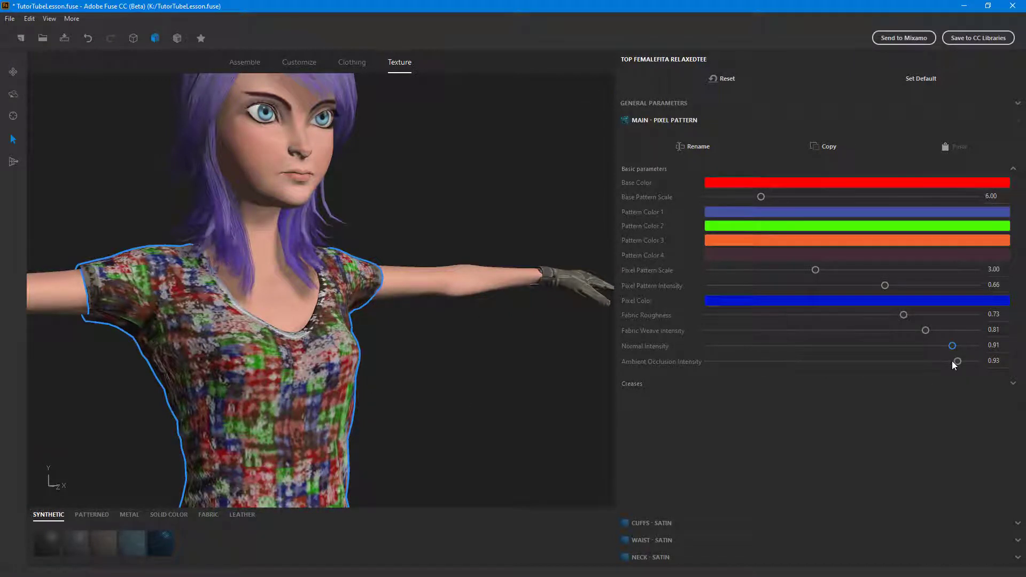
drag(956, 364, 842, 362)
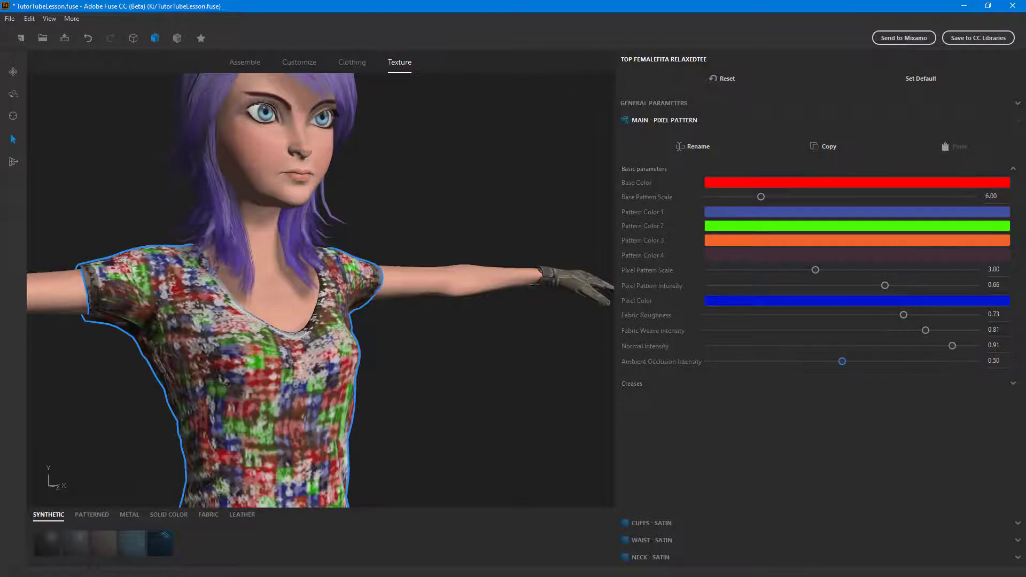
- Set the shirt's main fabric Creases Frequency to 7.00 and Creases Warping to 0.17
click(1013, 383)
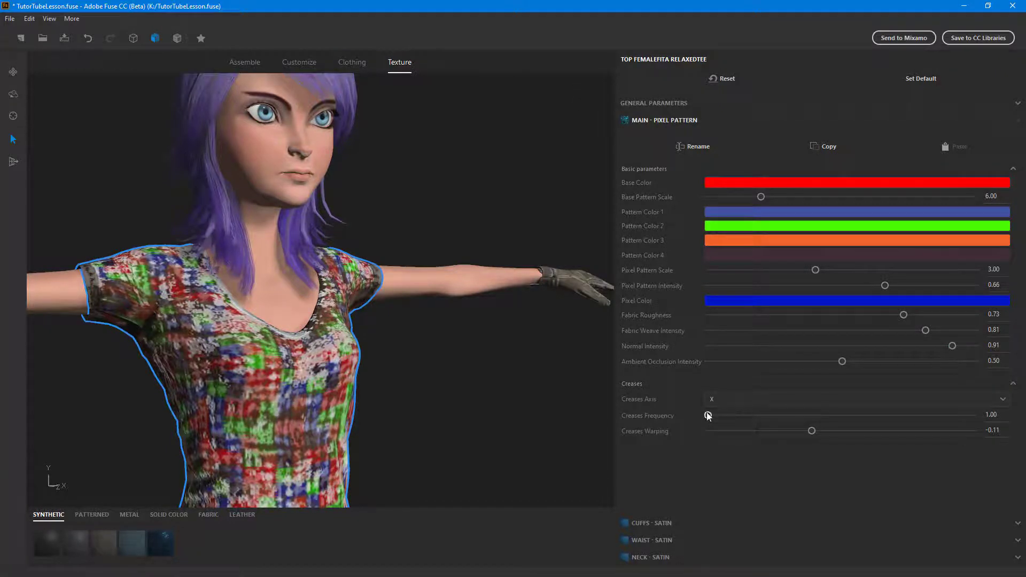
drag(708, 415, 887, 431)
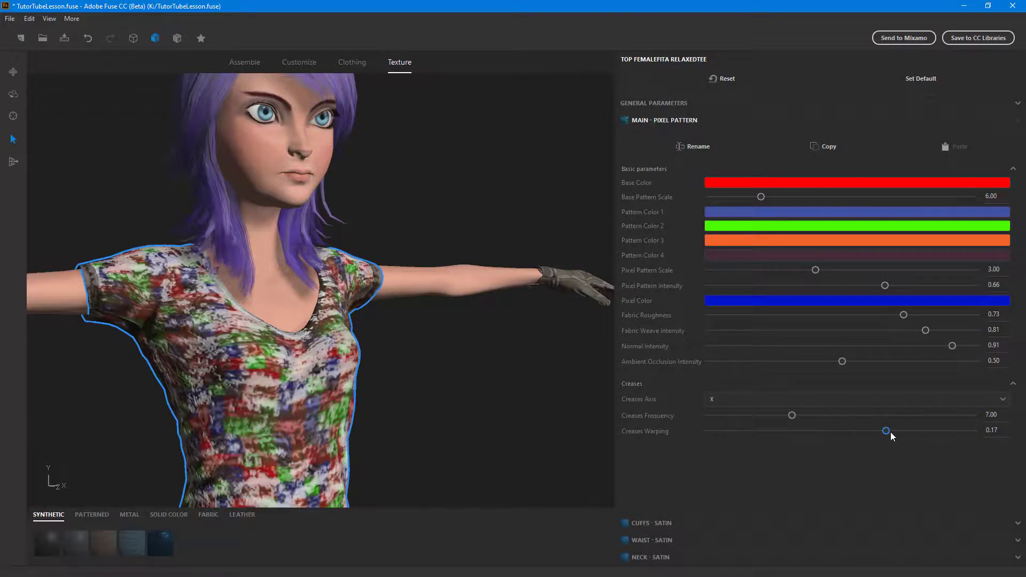
scroll(450, 374, down, 5)
scroll(465, 396, up, 5)
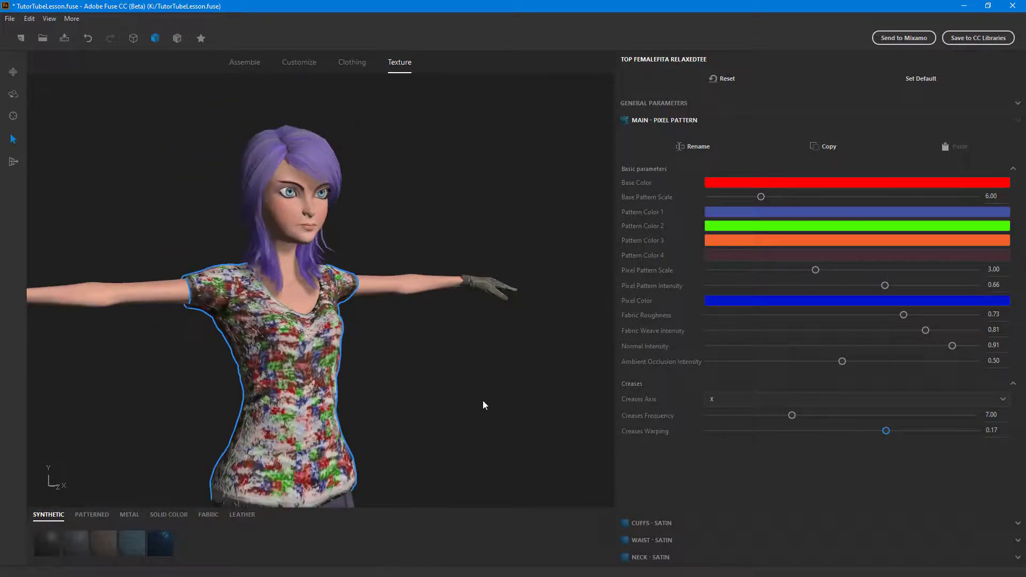
- Set the satin cuffs' Creases Intensity to 0.50, Creases Frequency to 26.00 and Fabric Roughness to 0.81
click(665, 527)
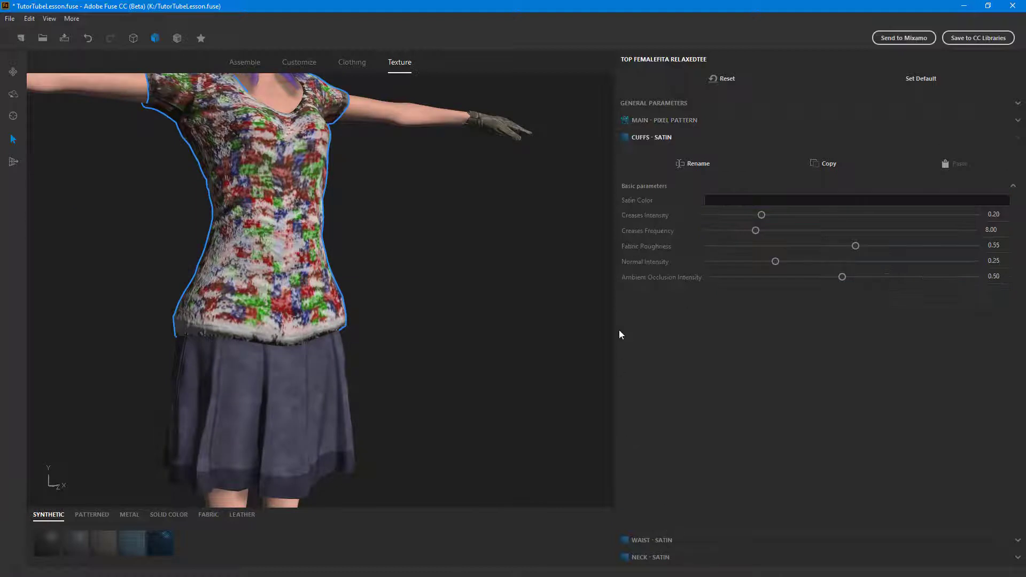
drag(765, 217, 842, 216)
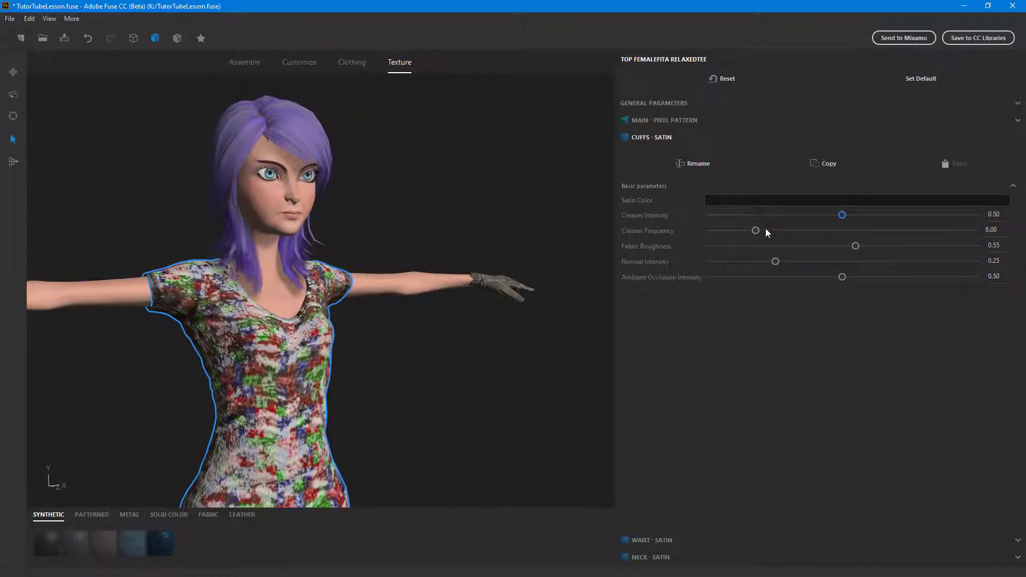
drag(757, 231, 926, 246)
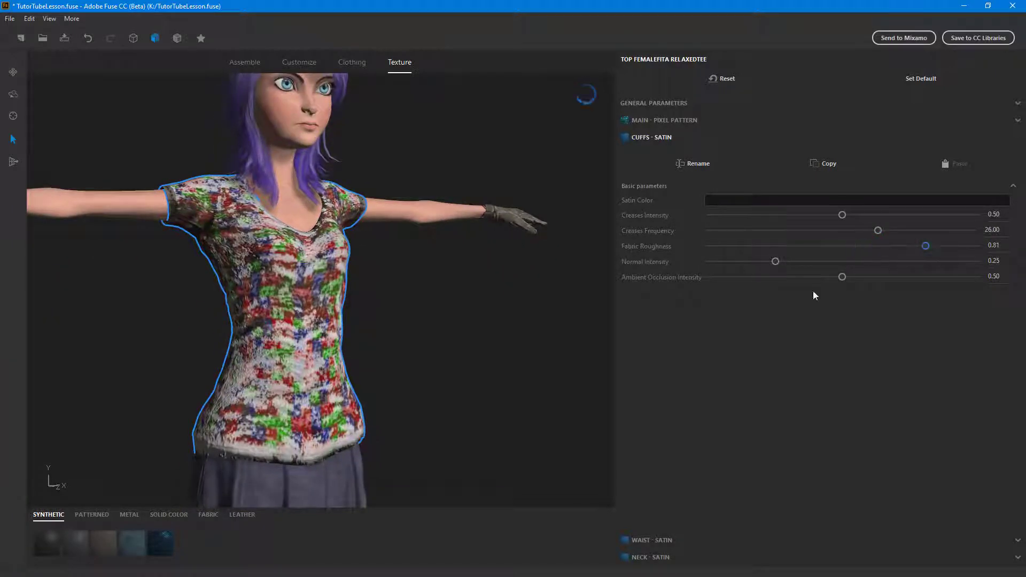
- Set the satin waist's Creases Intensity to 0.56 and its Satin Color to bright red
click(662, 541)
drag(762, 233, 858, 232)
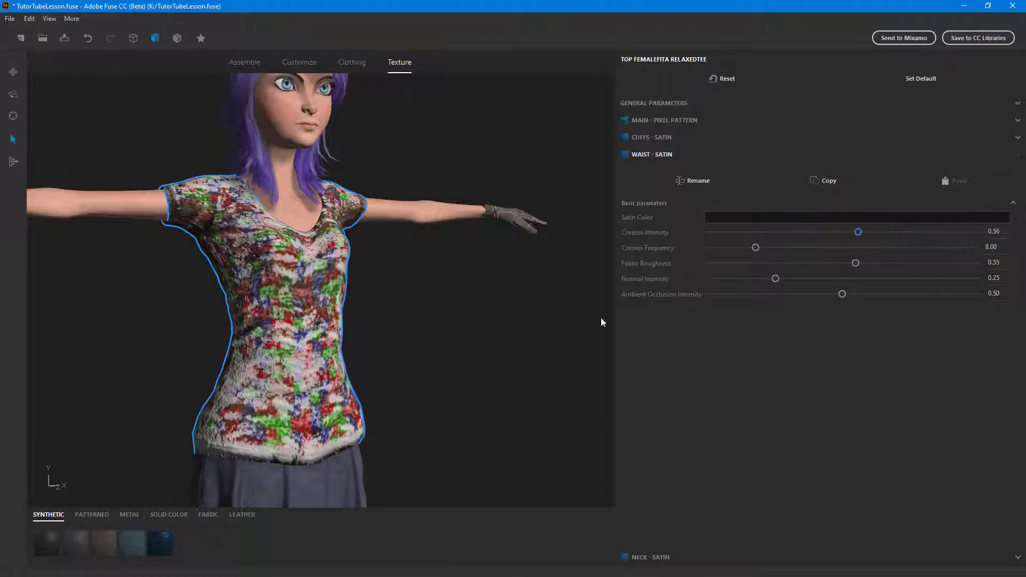
click(765, 217)
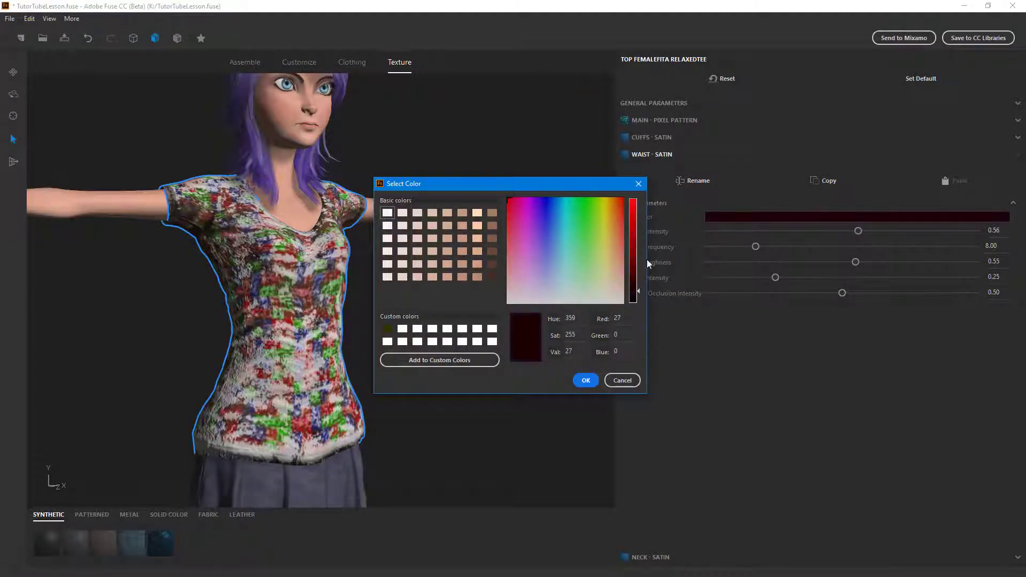
drag(636, 290, 636, 198)
click(584, 380)
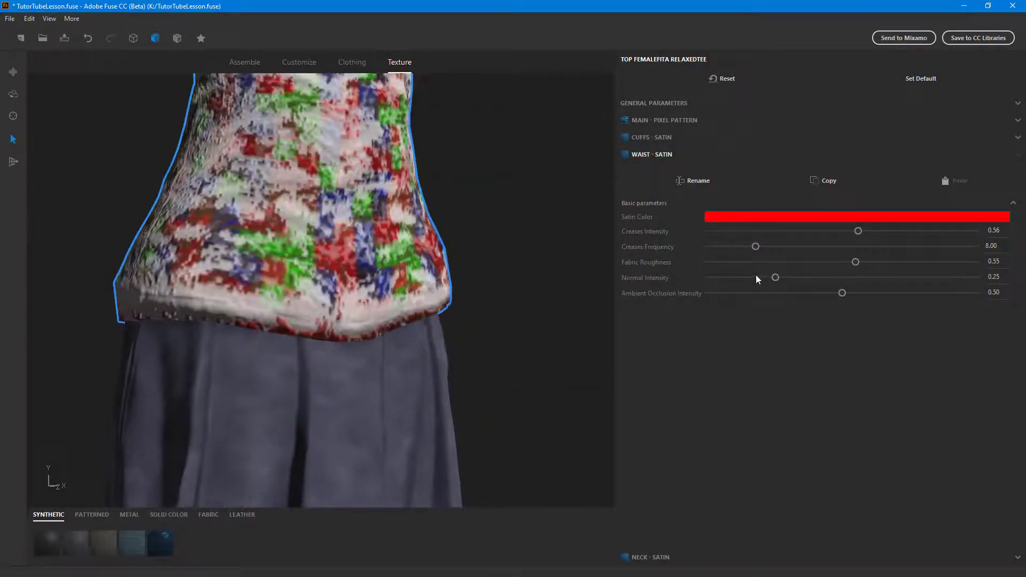
drag(846, 264, 878, 239)
- Set the satin neck's Creases Frequency to 23.00
click(663, 558)
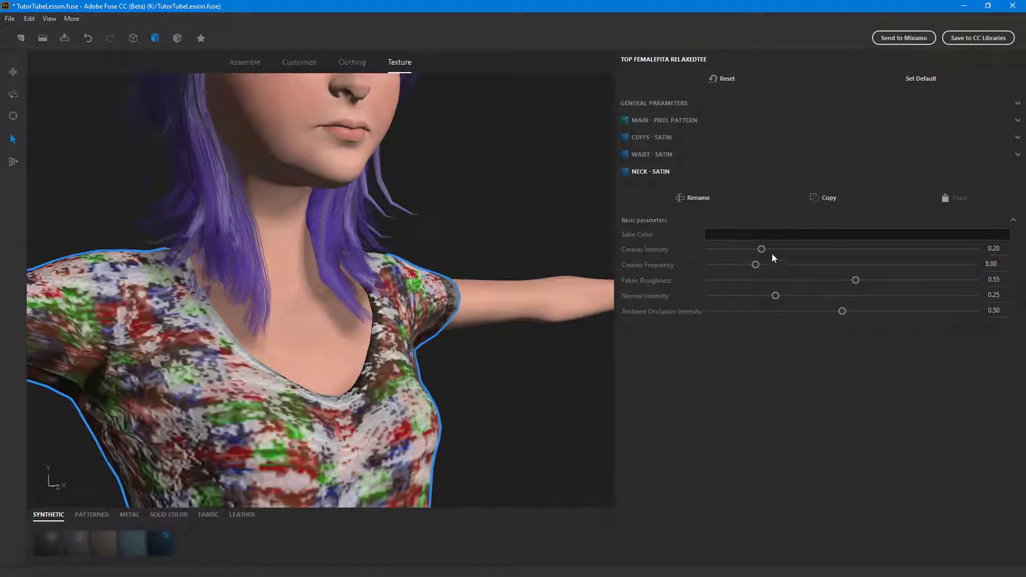
drag(755, 265, 857, 265)
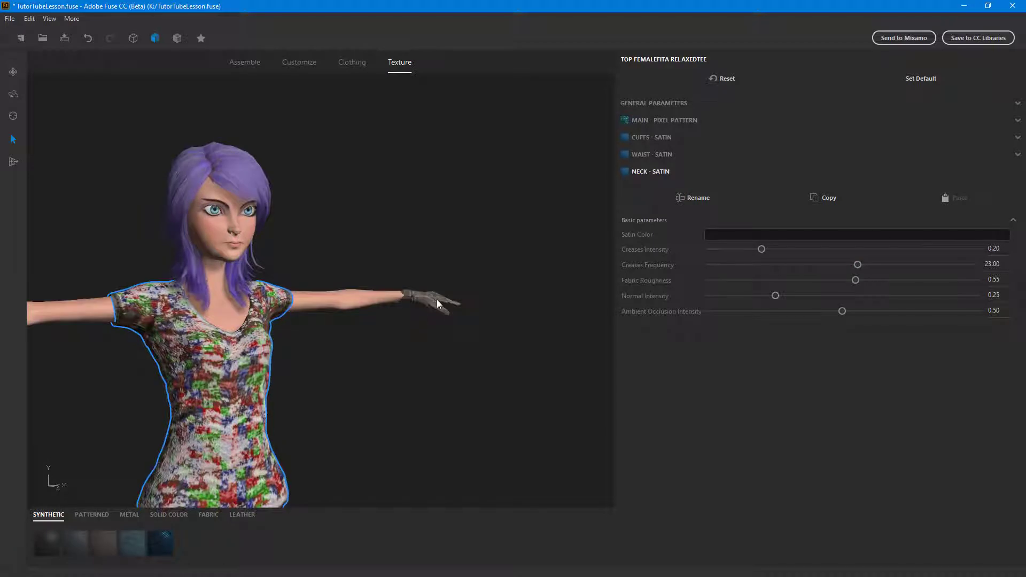
- Set the gloves' Fabric_Accents mesh Pattern Scale to 15.00 and increase its Creases Frequency and Normal Intensity
click(437, 301)
click(657, 436)
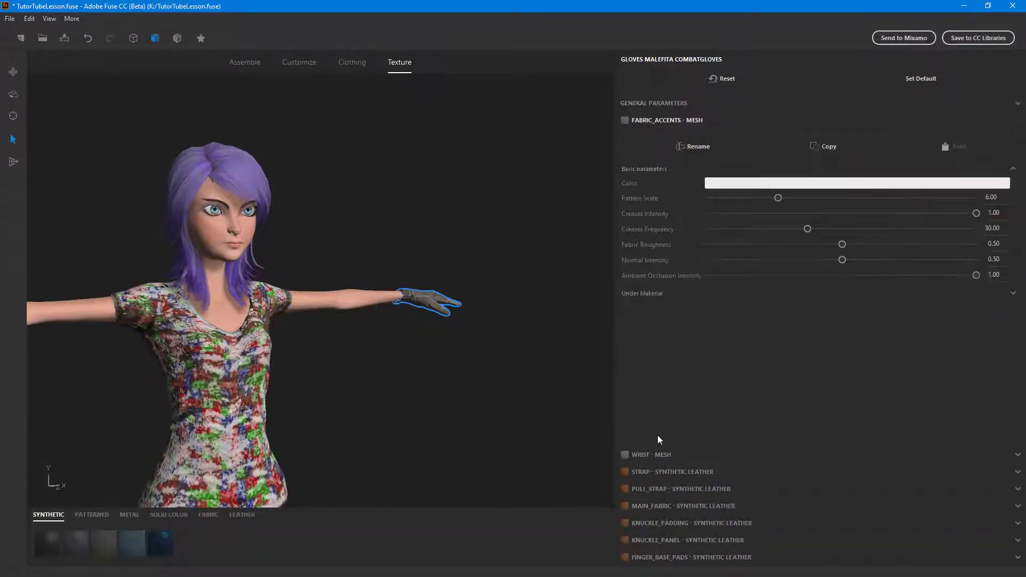
drag(779, 200, 909, 203)
middle_drag(341, 342, 406, 351)
scroll(342, 366, up, 5)
middle_drag(281, 382, 410, 378)
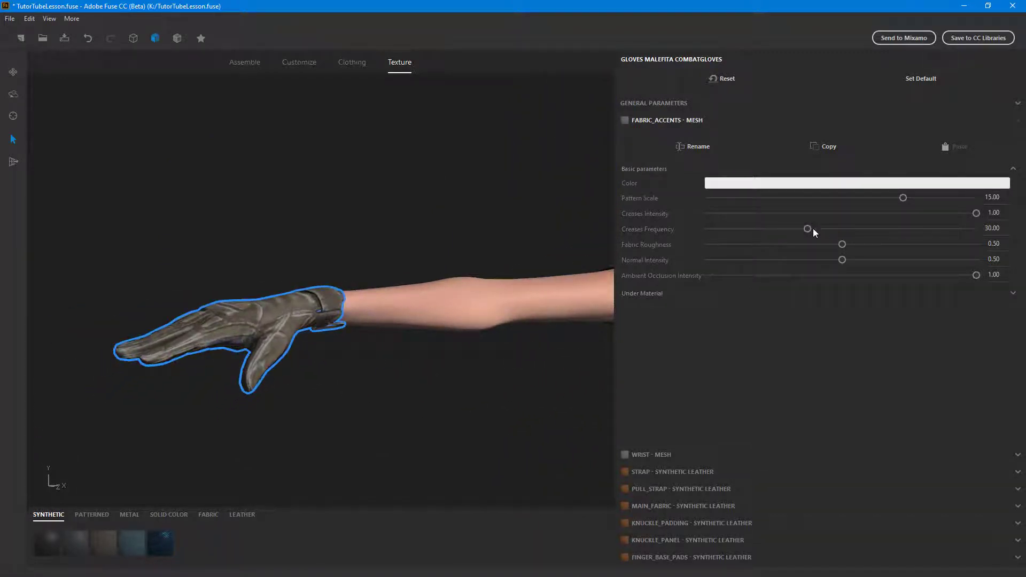
drag(812, 229, 984, 231)
drag(843, 261, 936, 260)
- Set the gloves' Main_Fabric synthetic leather Stains to 0.36 and its color to green
click(724, 505)
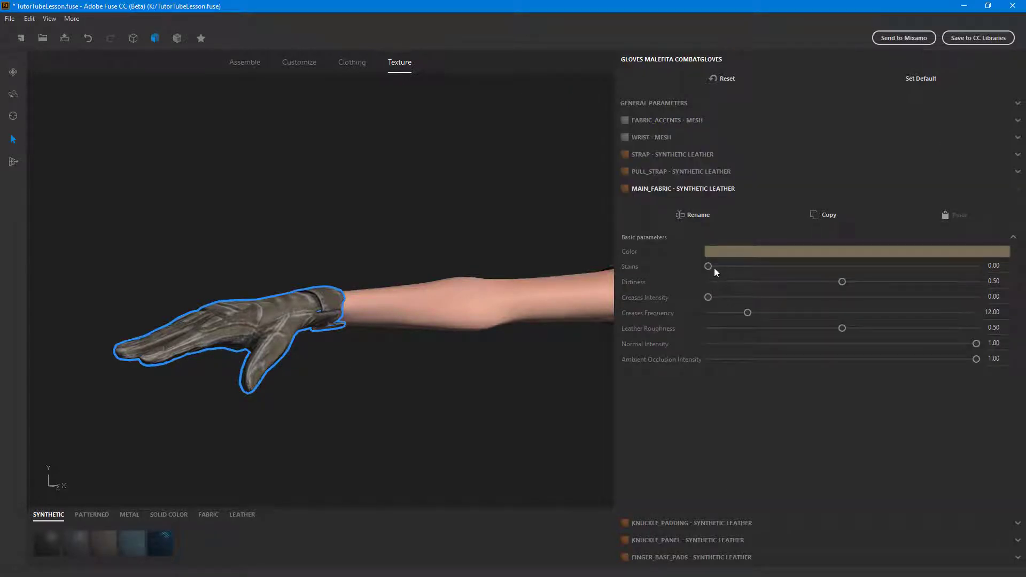
drag(709, 266, 805, 267)
click(796, 249)
drag(214, 36, 214, 22)
click(251, 291)
drag(251, 287, 425, 250)
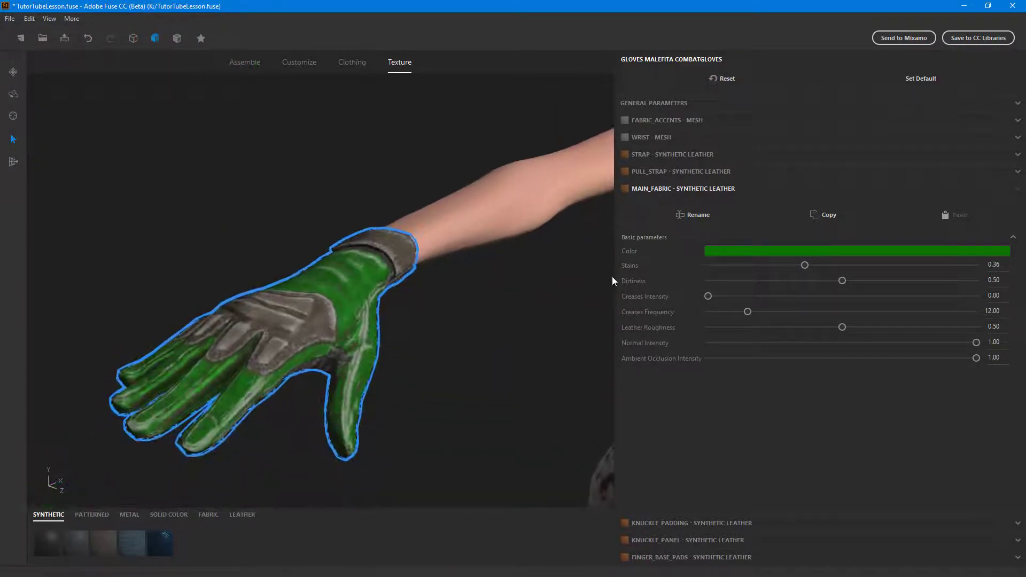
scroll(472, 381, down, 5)
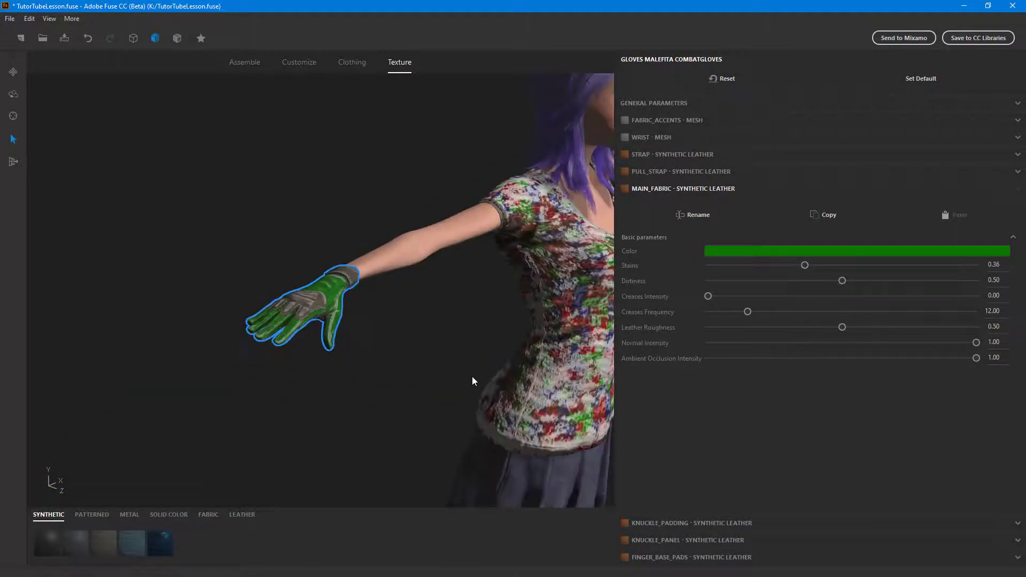
- Set the flared miniskirt's Waist satin color to bright red, RGB 255, 0, 4
click(526, 300)
middle_drag(438, 399, 307, 212)
drag(307, 211, 473, 284)
click(474, 286)
click(662, 548)
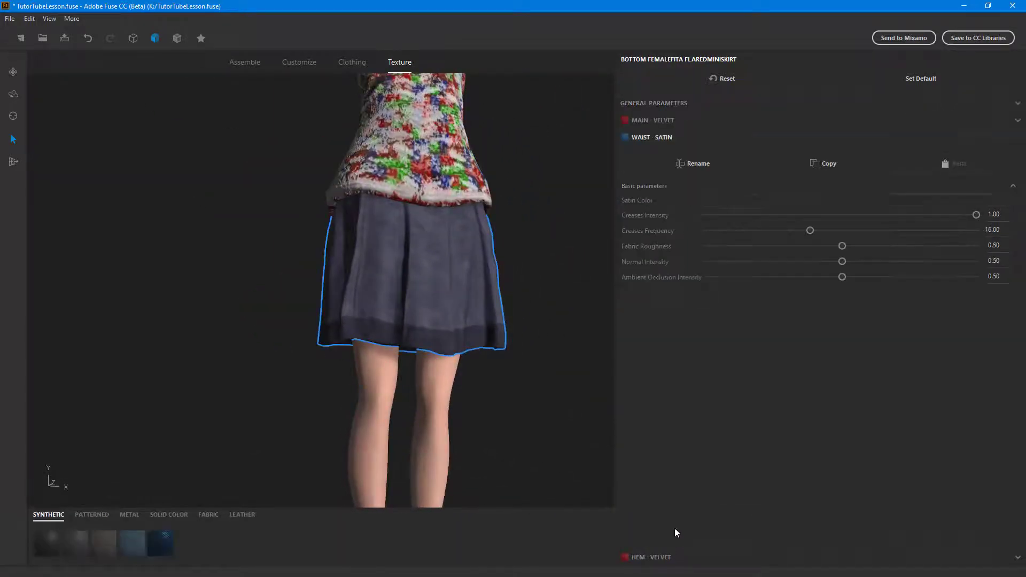
click(786, 203)
drag(195, 43, 81, 1)
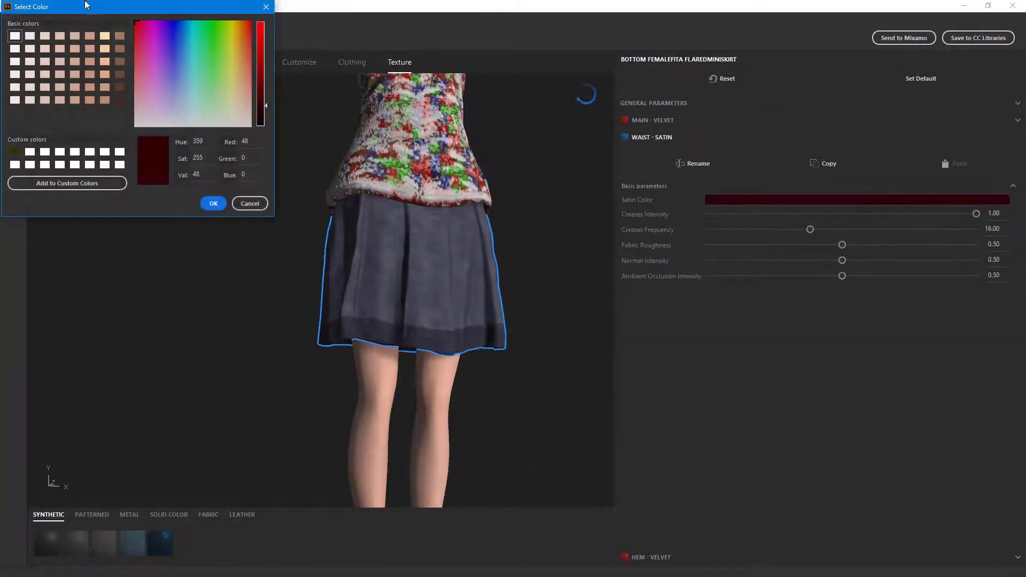
drag(257, 36, 262, 22)
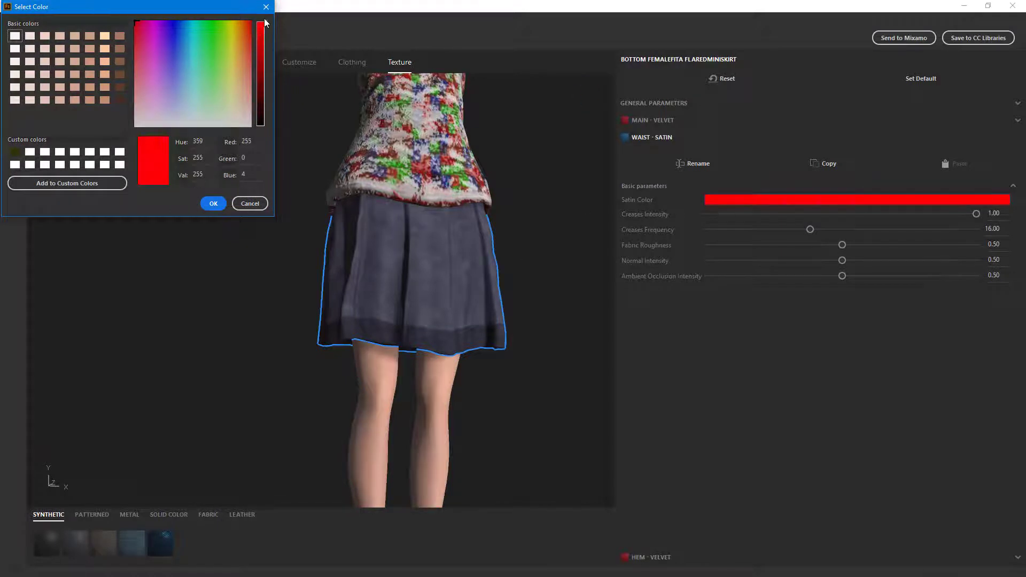
click(213, 203)
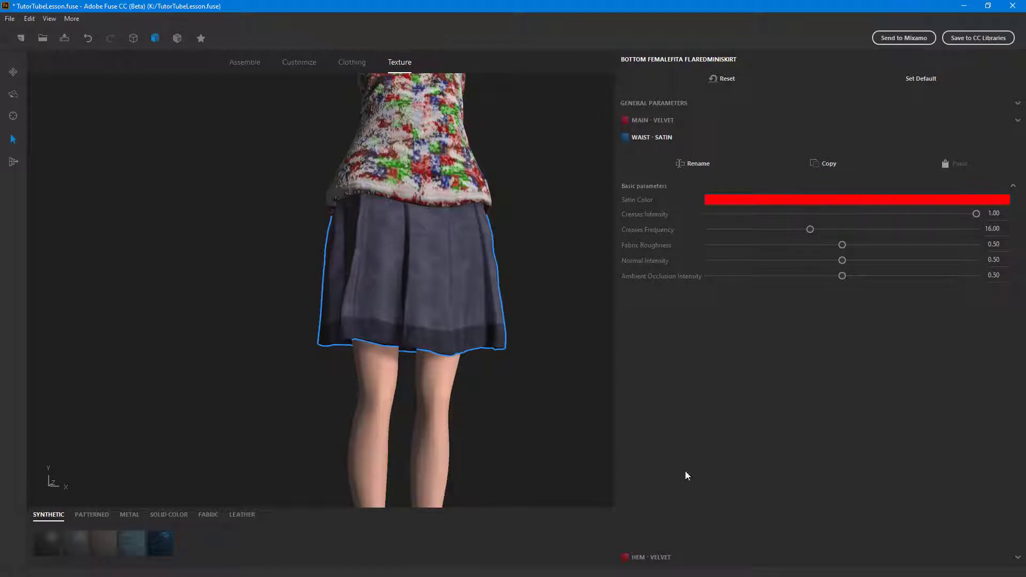
- Set the color of the skirt's Main velvet to dark red, RGB 102, 4, 4
click(669, 122)
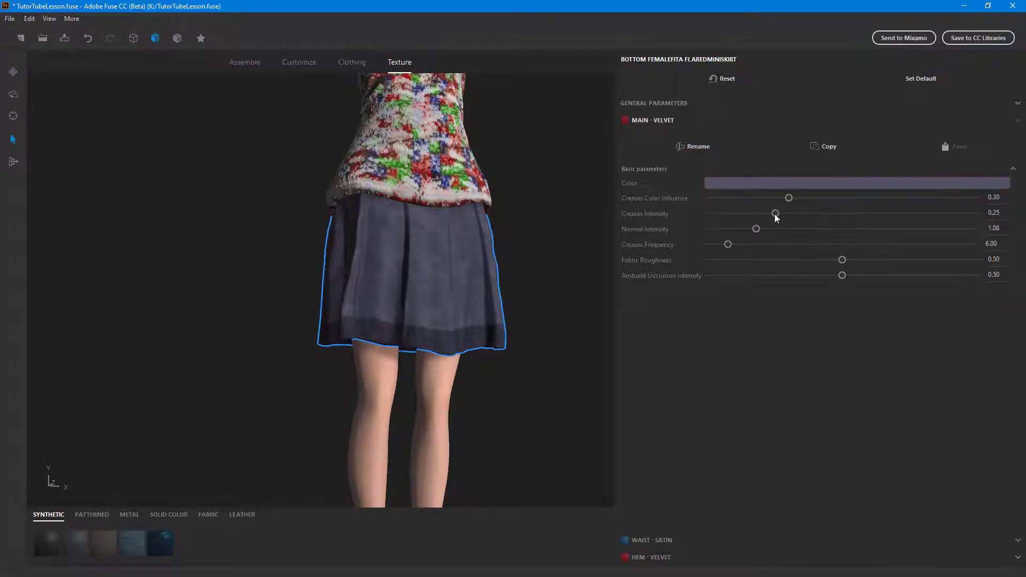
click(780, 184)
drag(179, 52, 248, 25)
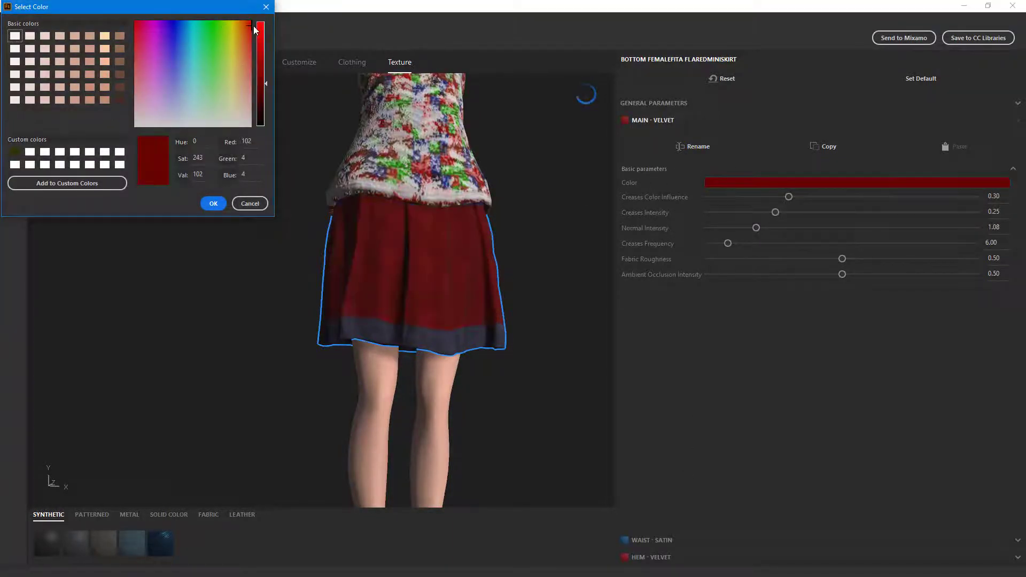
click(212, 204)
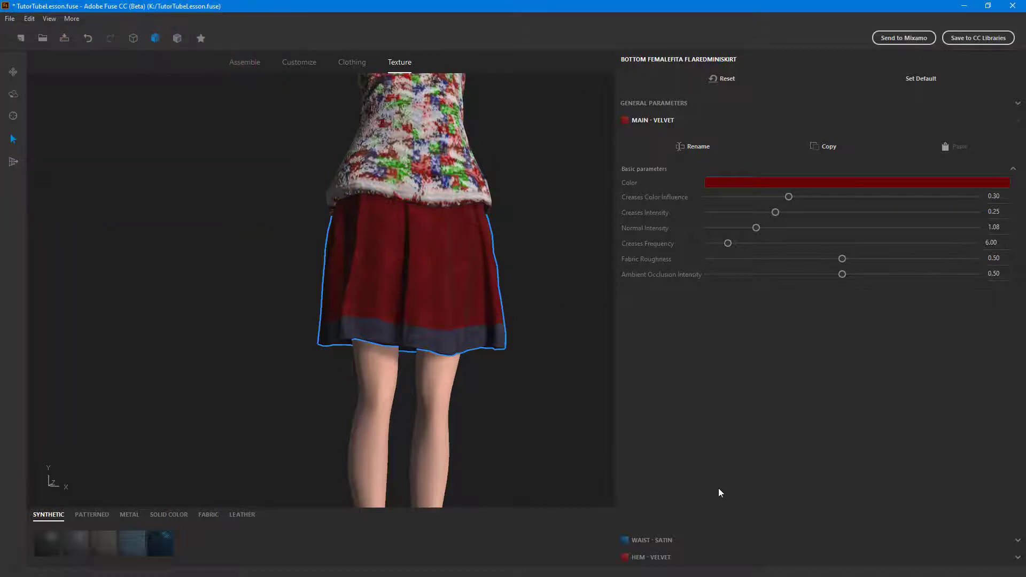
- Set the skirt's Hem velvet color to dark green, RGB 0, 64, 12
click(661, 558)
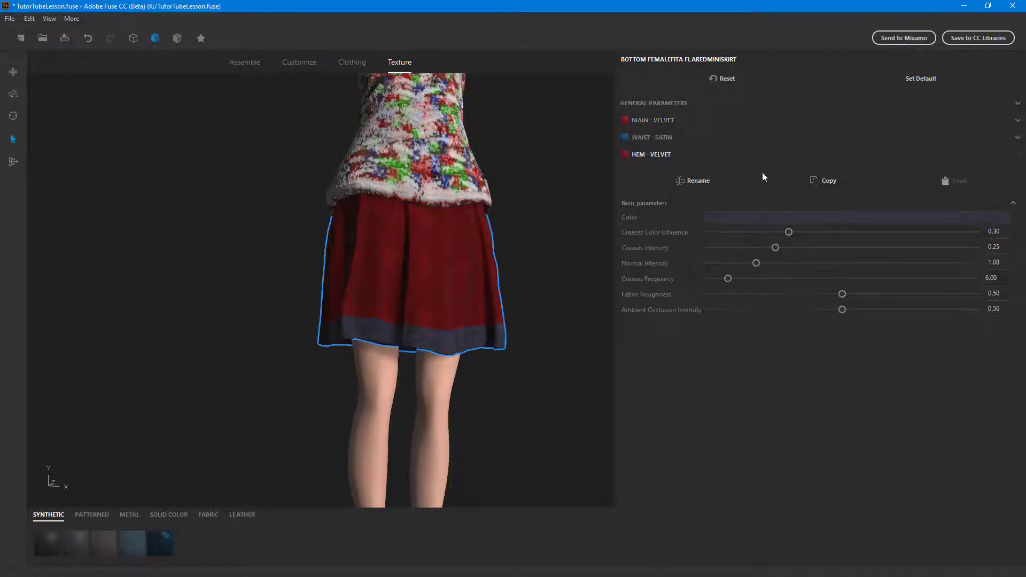
click(756, 218)
click(208, 24)
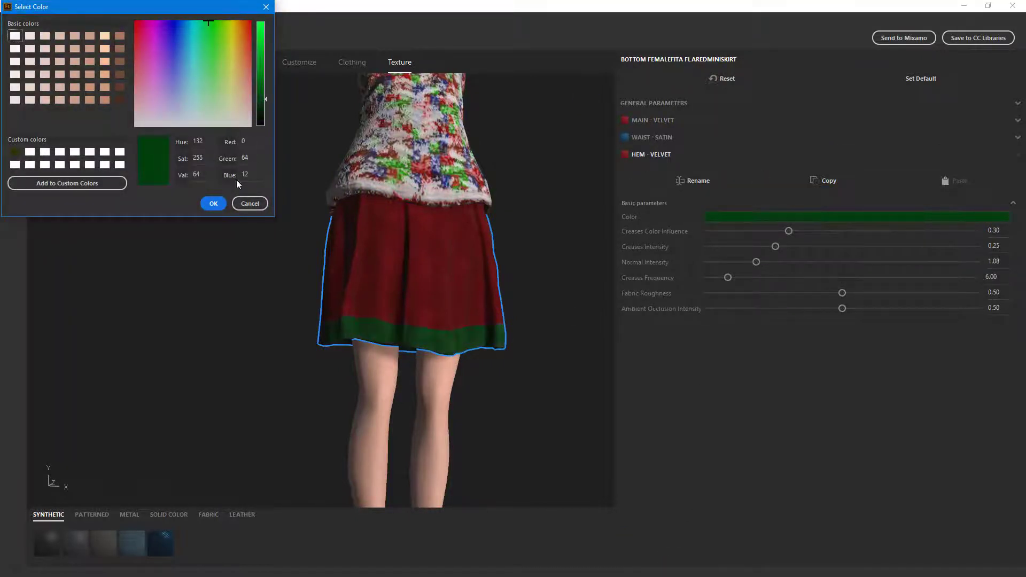
click(222, 203)
- Examine the recolored outfit from several angles and view the texture parameters of the tee, hair and gloves
scroll(540, 199, down, 6)
middle_drag(546, 208, 516, 238)
drag(515, 238, 565, 237)
scroll(566, 237, up, 4)
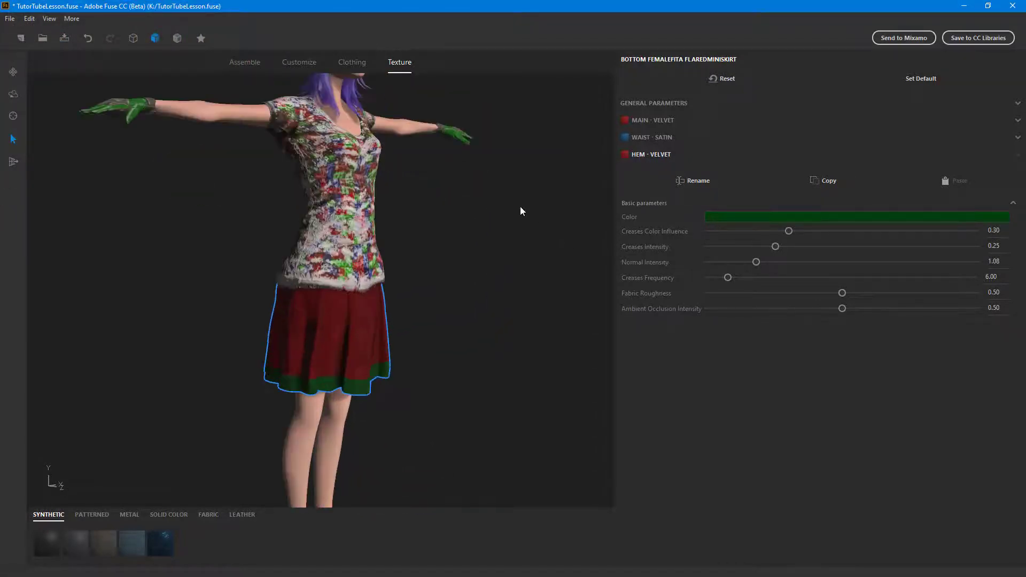
middle_drag(434, 246, 426, 287)
scroll(425, 287, up, 1)
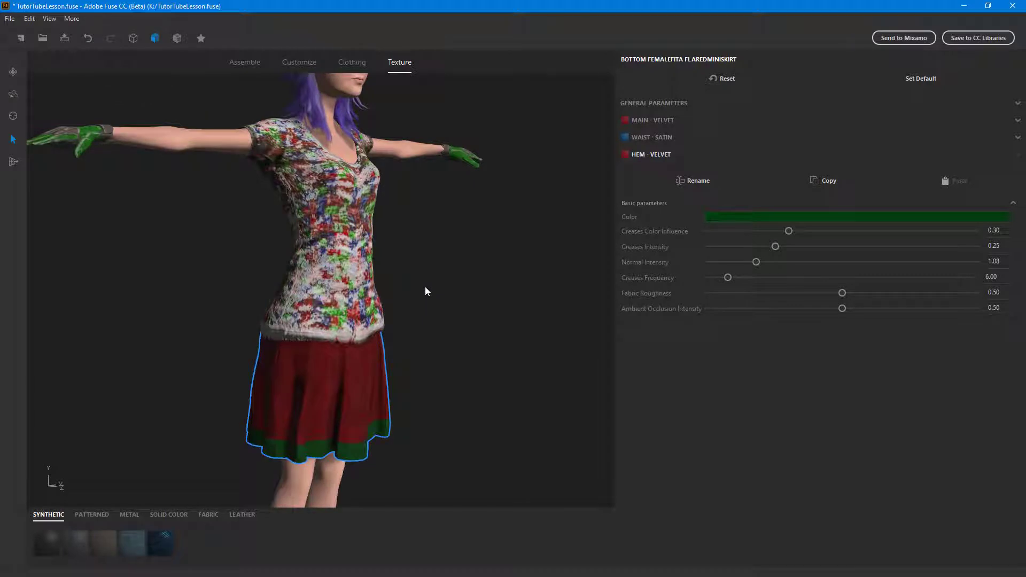
drag(489, 358, 503, 332)
middle_drag(577, 319, 528, 335)
click(520, 344)
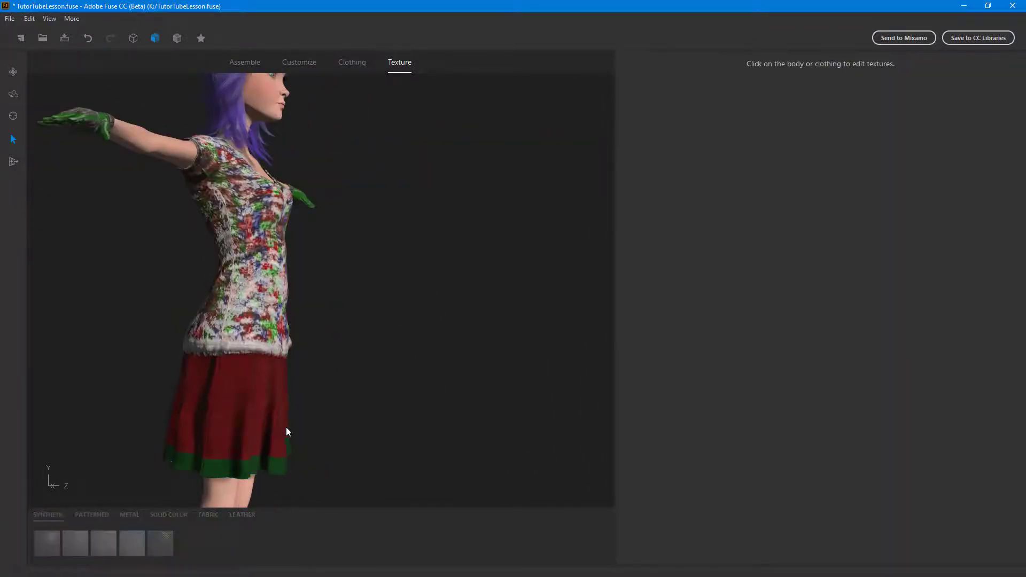
click(268, 412)
drag(363, 163, 393, 258)
click(396, 267)
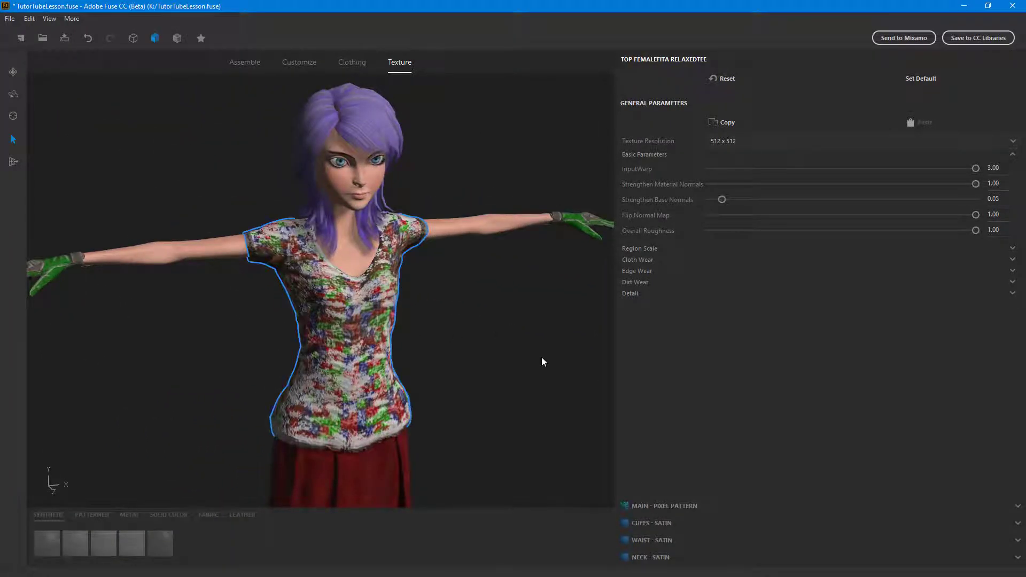
click(366, 99)
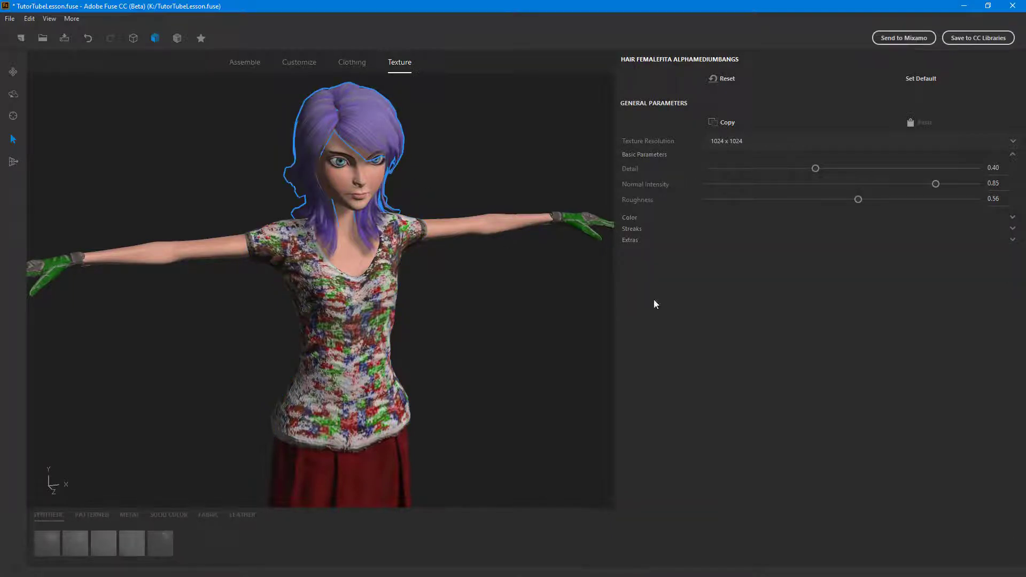
click(371, 373)
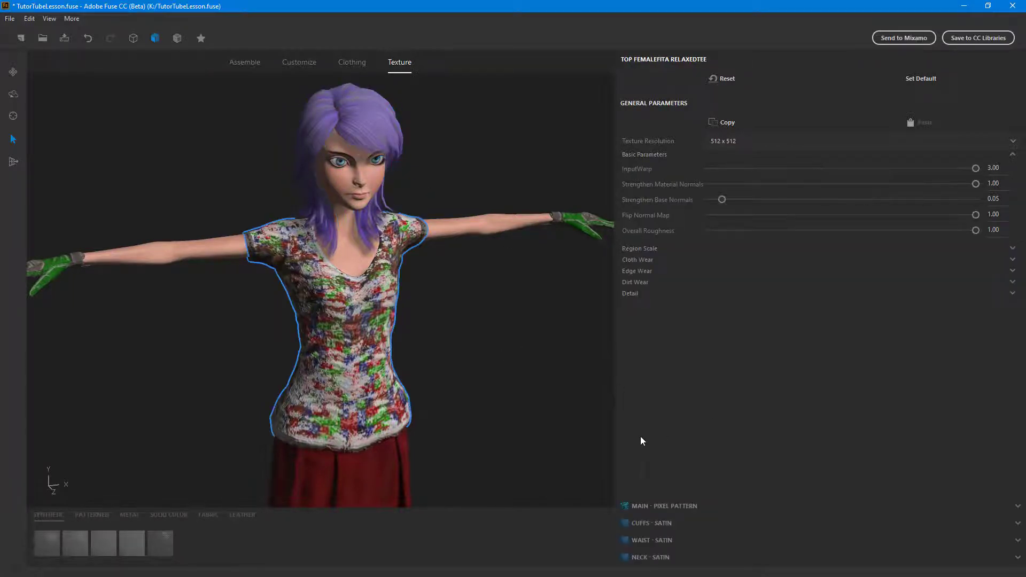
click(592, 259)
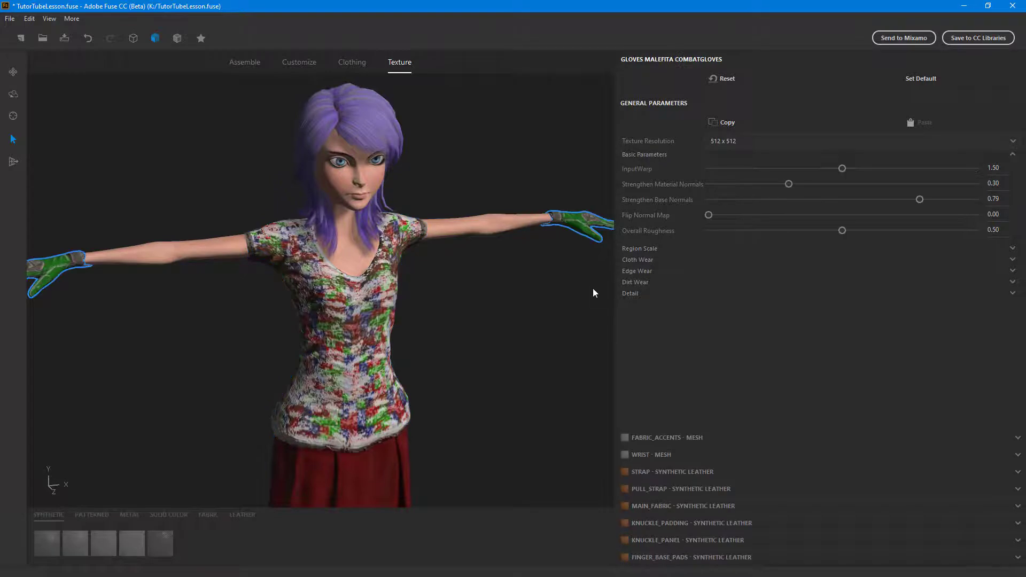
- Set Color 02 of the canvas shoes' Main cross patterned fabric to dark crimson
scroll(548, 366, down, 3)
middle_drag(548, 366, 480, 297)
scroll(470, 332, up, 1)
middle_drag(439, 374, 389, 283)
scroll(423, 316, up, 3)
click(314, 357)
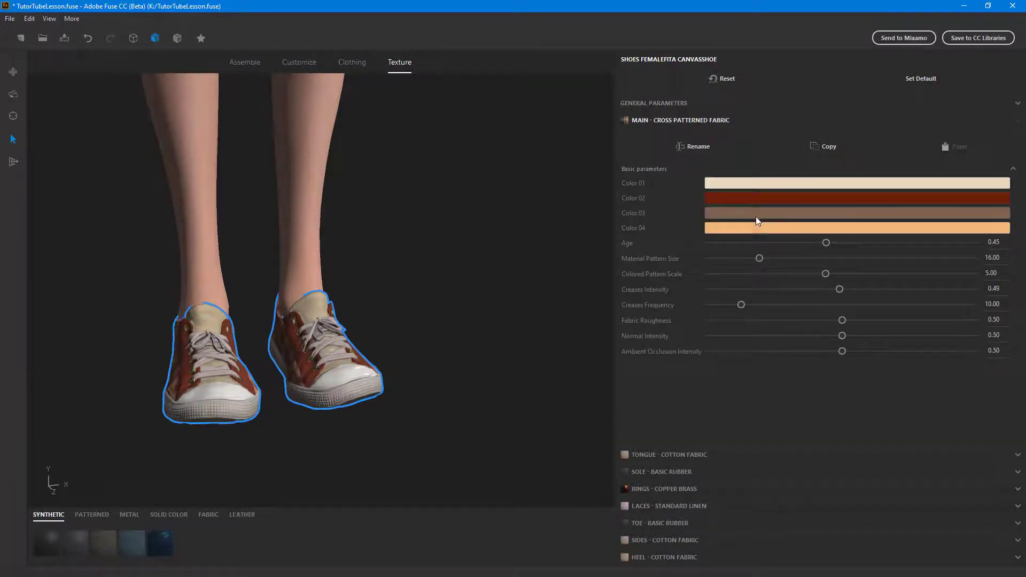
click(755, 199)
click(141, 22)
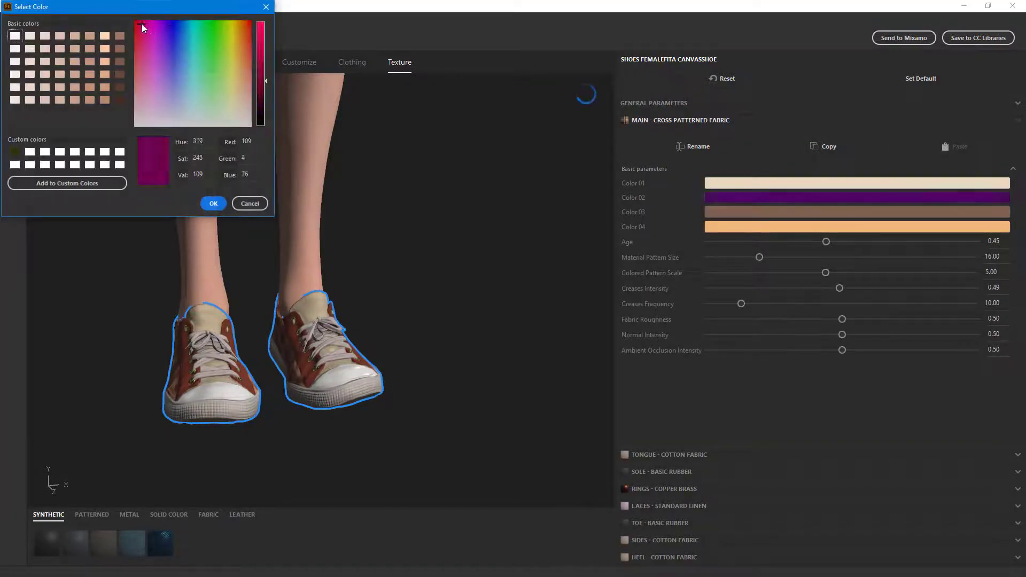
click(214, 204)
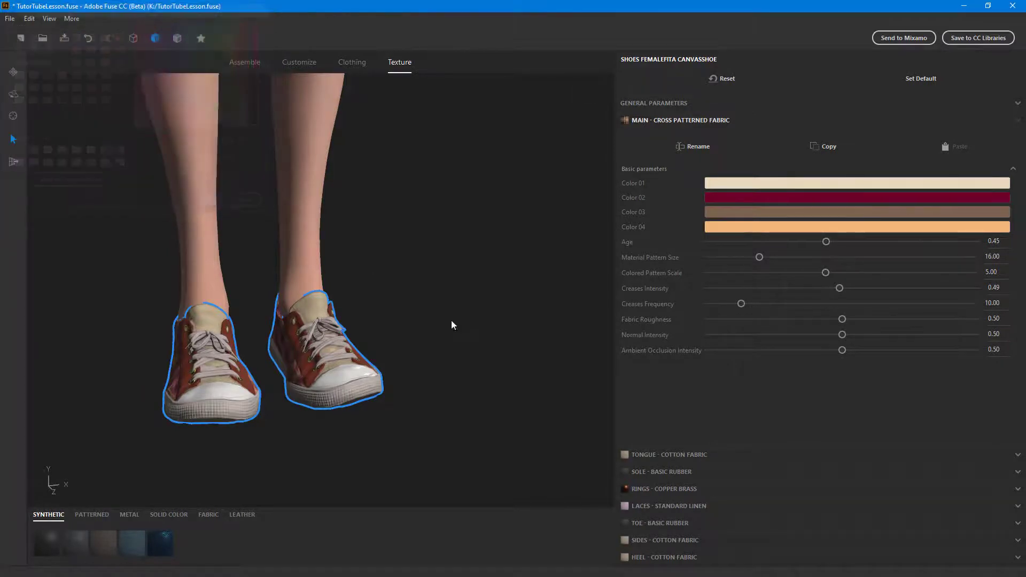
- Set Color 03 of the shoes' cross patterned fabric to a bright mint green
middle_drag(571, 340, 514, 342)
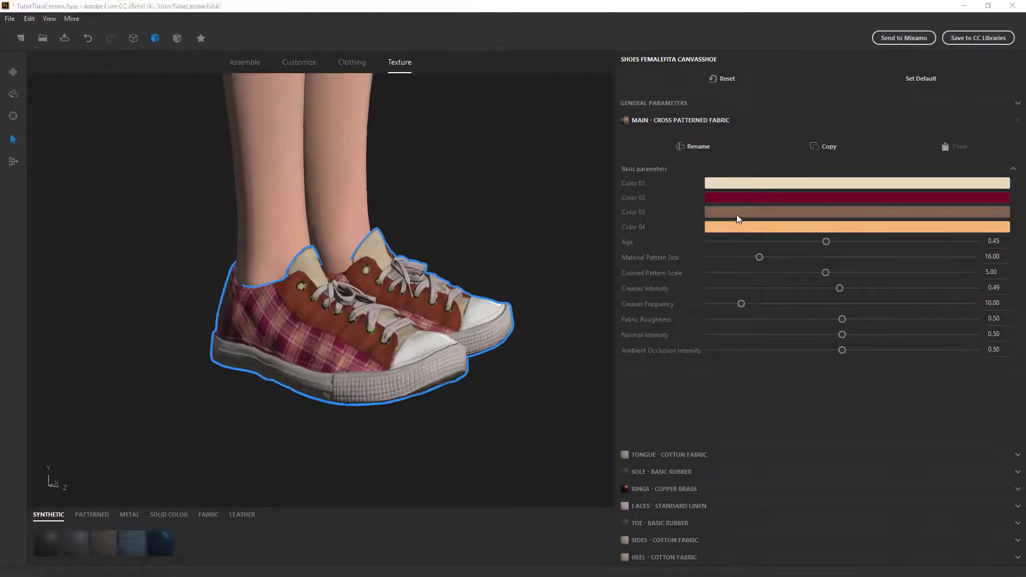
click(738, 212)
click(135, 22)
click(201, 61)
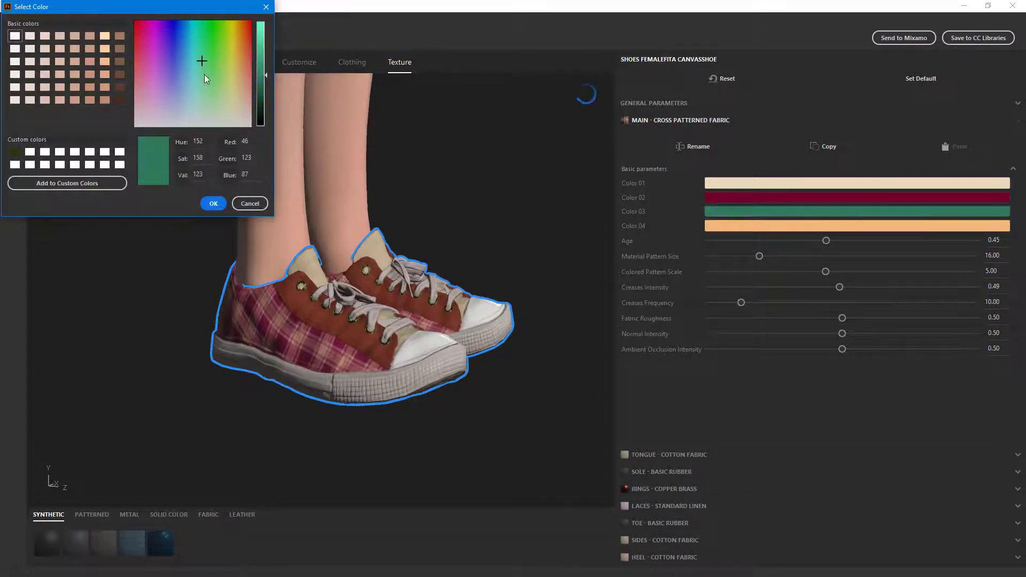
click(261, 31)
click(213, 203)
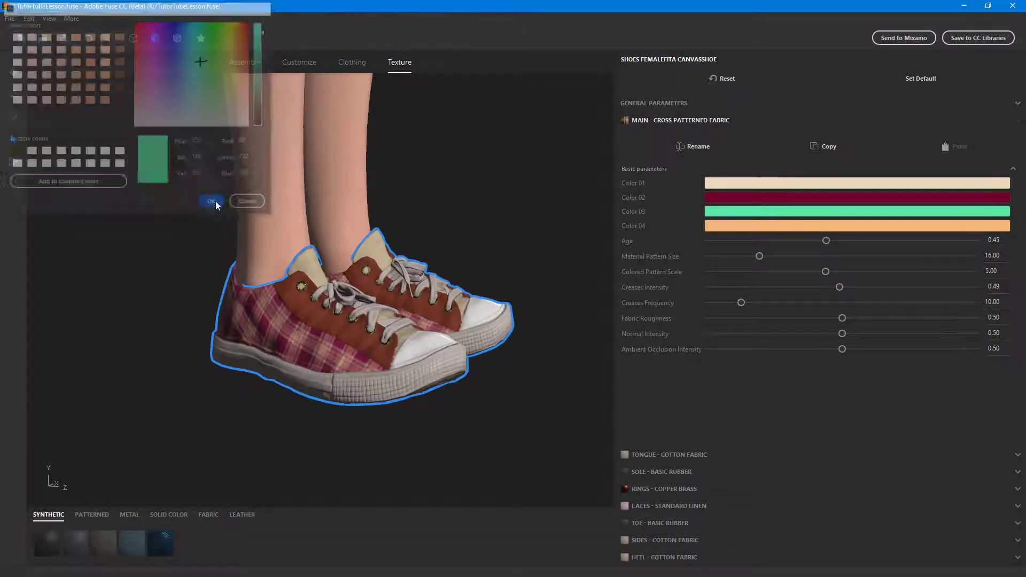
- Set Color 04 of the shoes' cross patterned fabric to violet, RGB 100, 0, 241
click(716, 227)
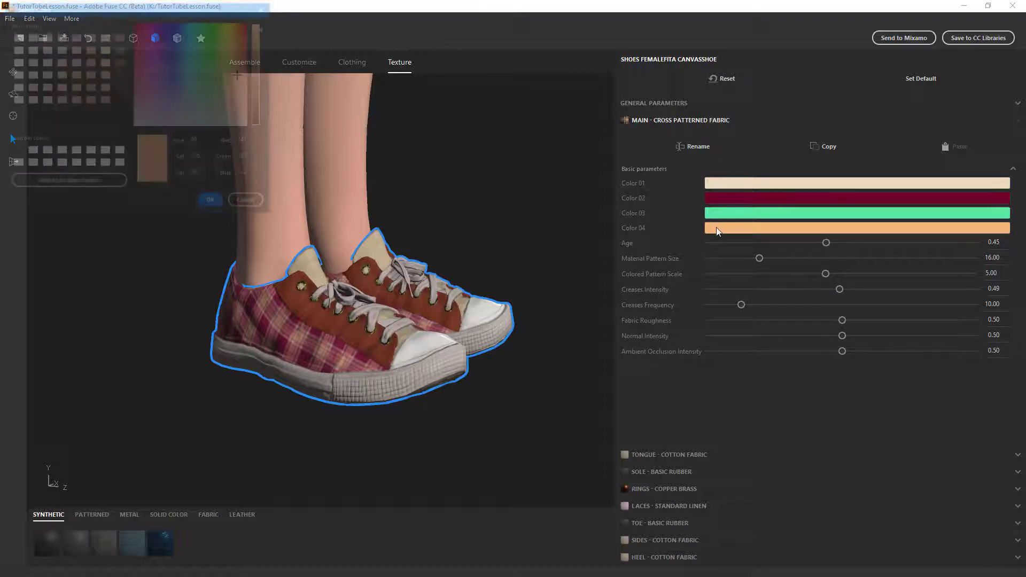
click(165, 23)
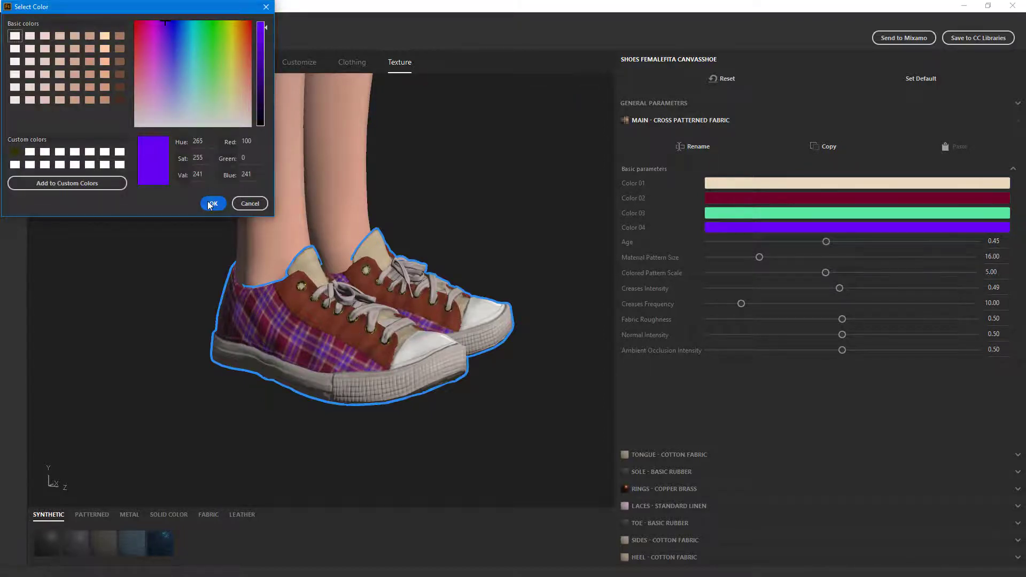
click(213, 204)
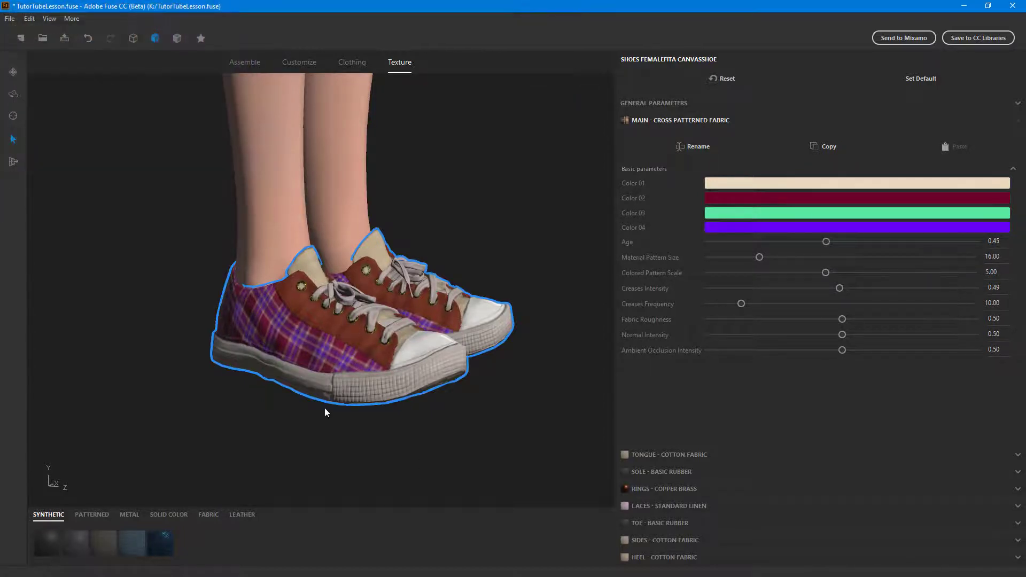
- Set the Thread Color of the shoes' standard linen laces to red, RGB 207, 0, 3
click(652, 506)
click(744, 251)
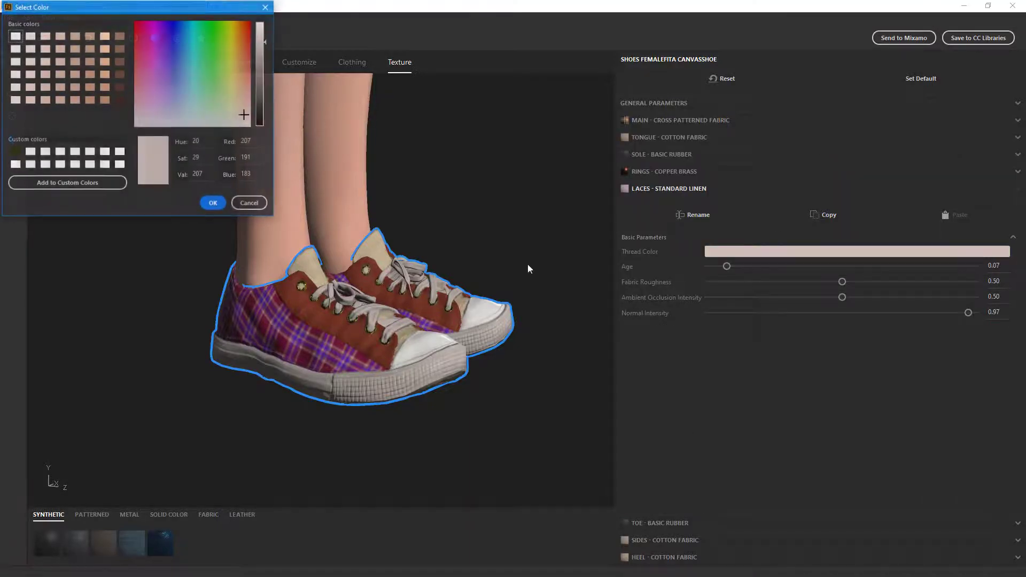
click(184, 39)
drag(184, 39, 105, 11)
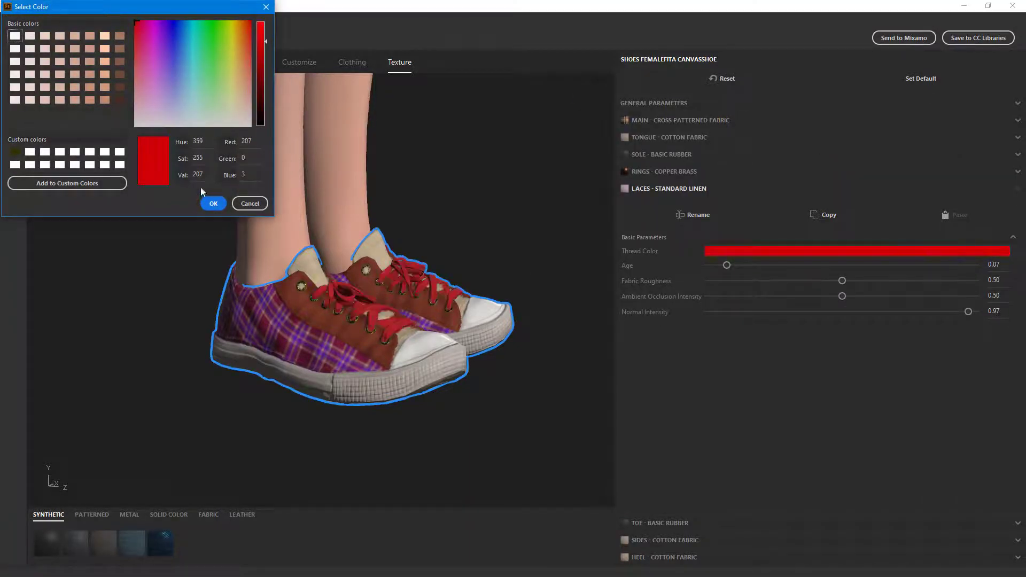
click(213, 204)
- Examine the recolored shoes up close and the whole character's outfit from head to toe
drag(577, 313, 469, 300)
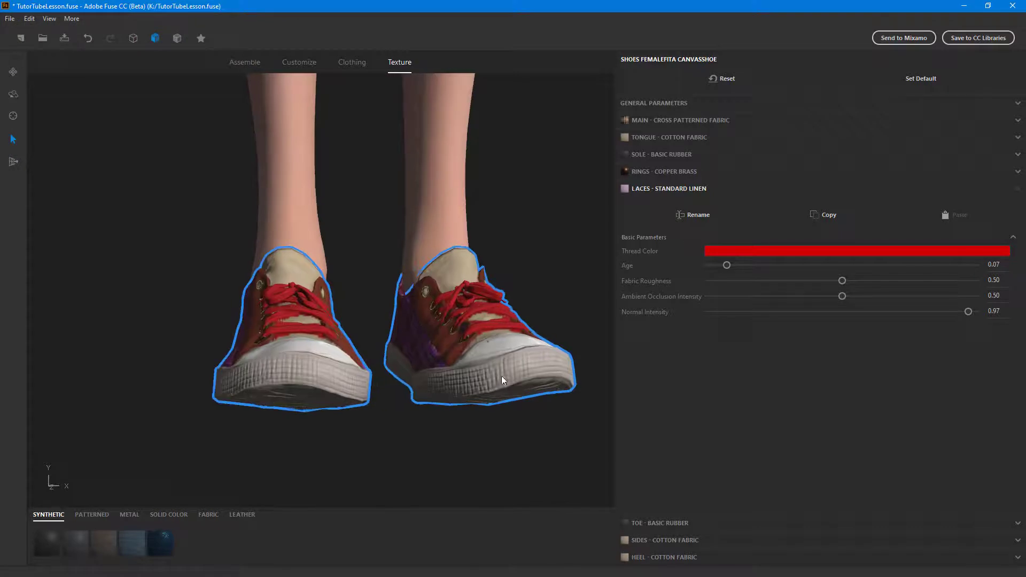
drag(502, 381, 503, 286)
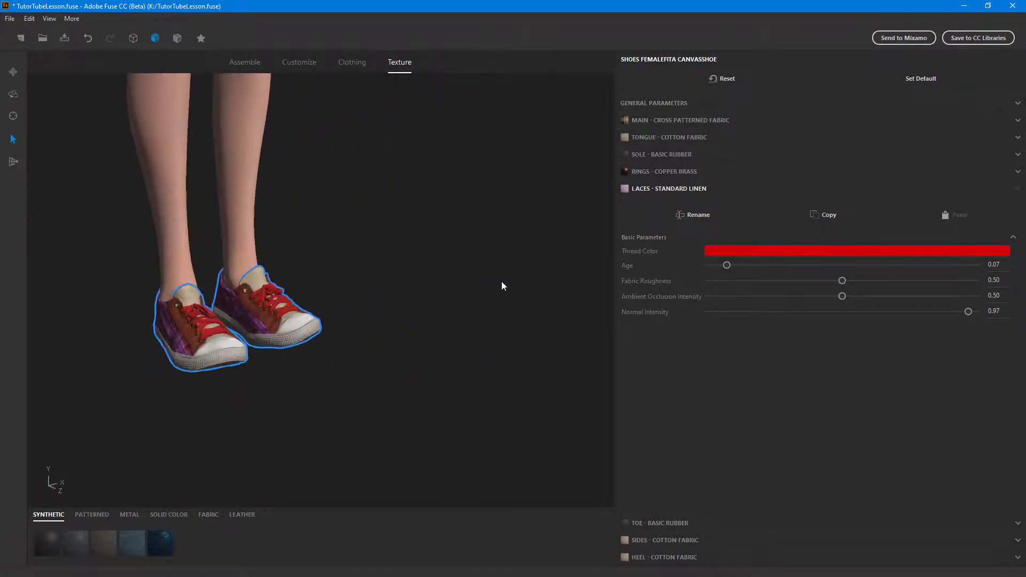
drag(471, 207, 511, 288)
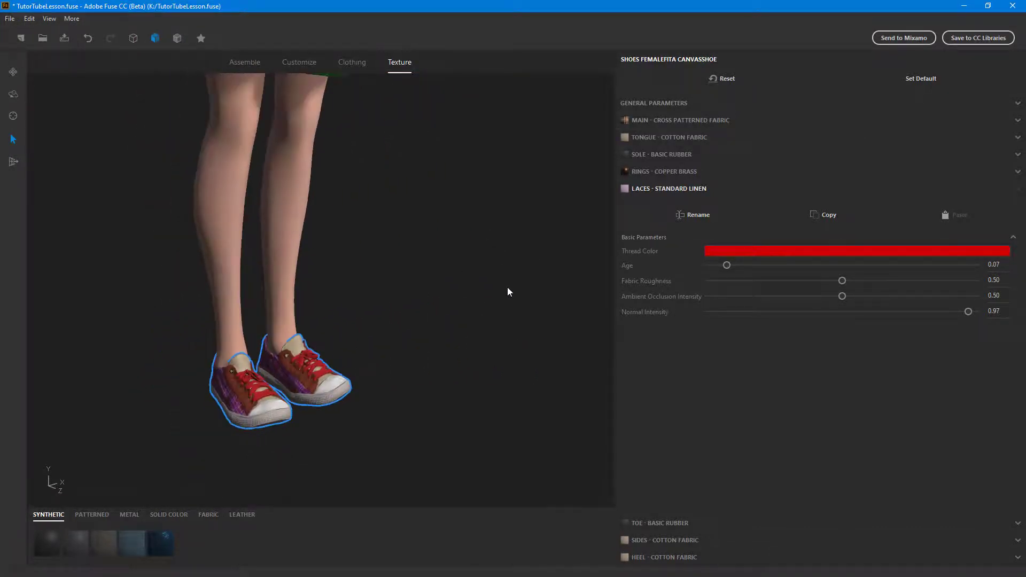
scroll(508, 290, down, 2)
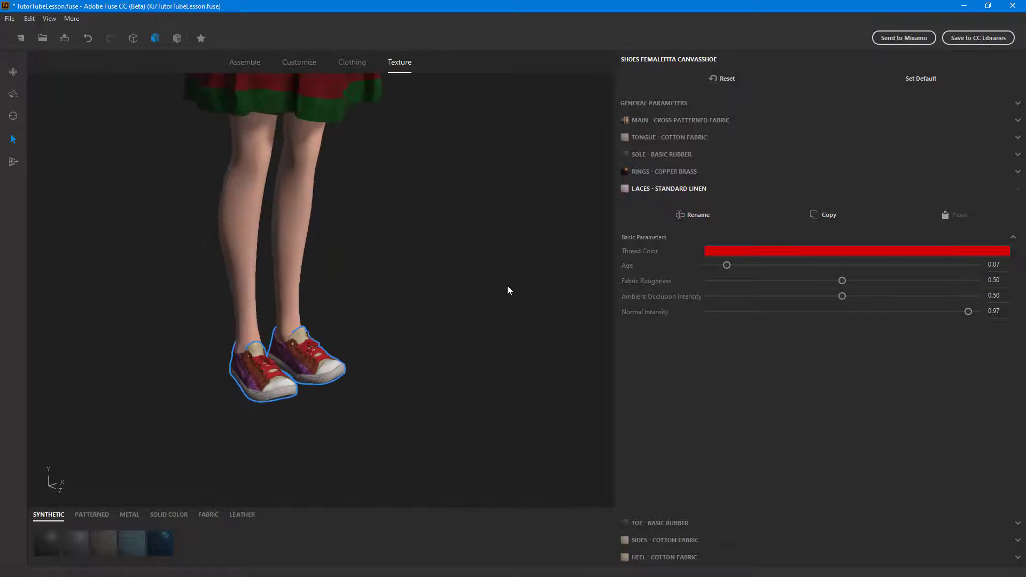
scroll(510, 257, down, 5)
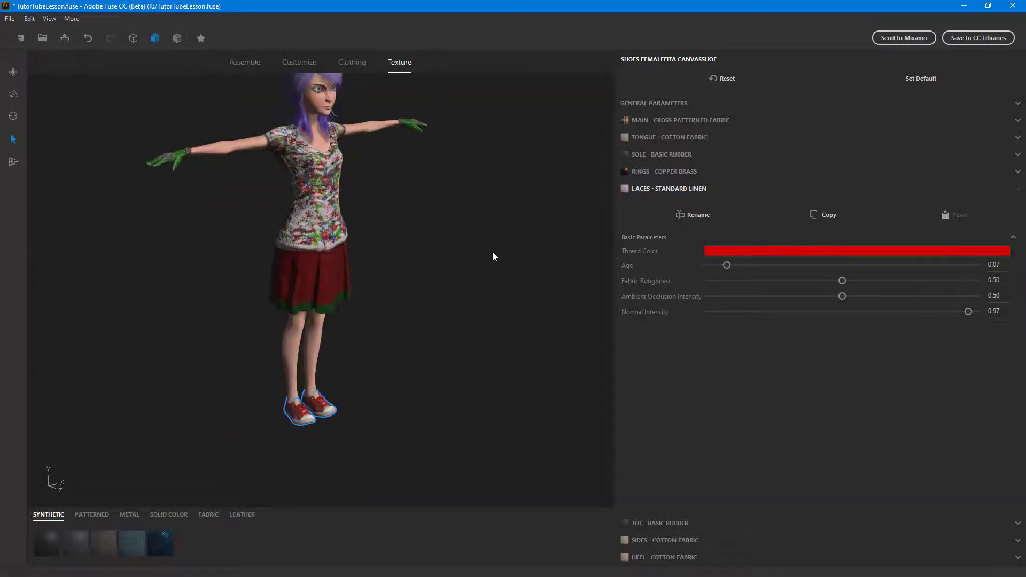
drag(492, 252, 501, 282)
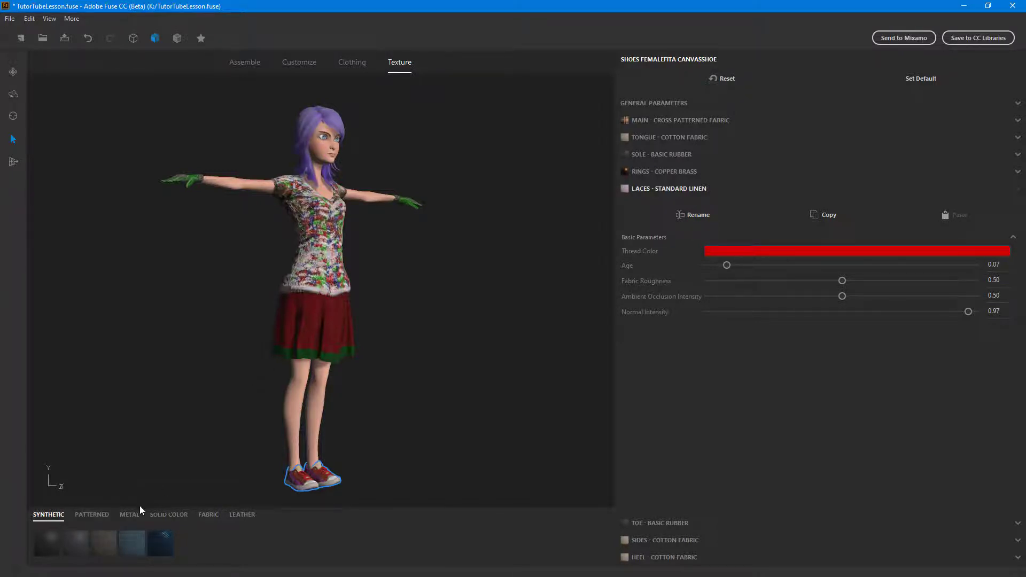
scroll(418, 229, down, 1)
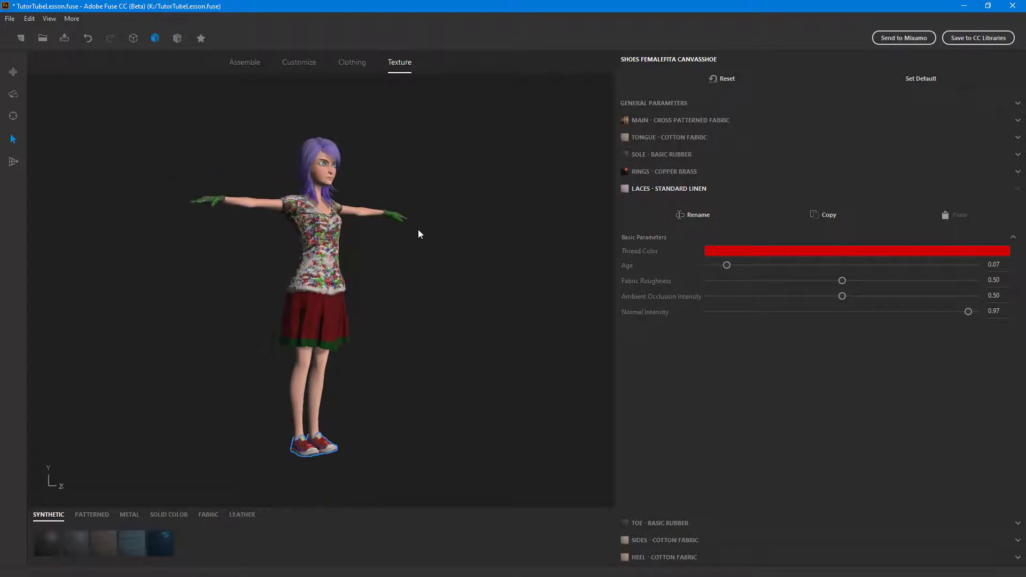
- Inspect the patterned tee up close from a different angle
scroll(421, 244, up, 5)
middle_drag(421, 246, 394, 298)
click(350, 270)
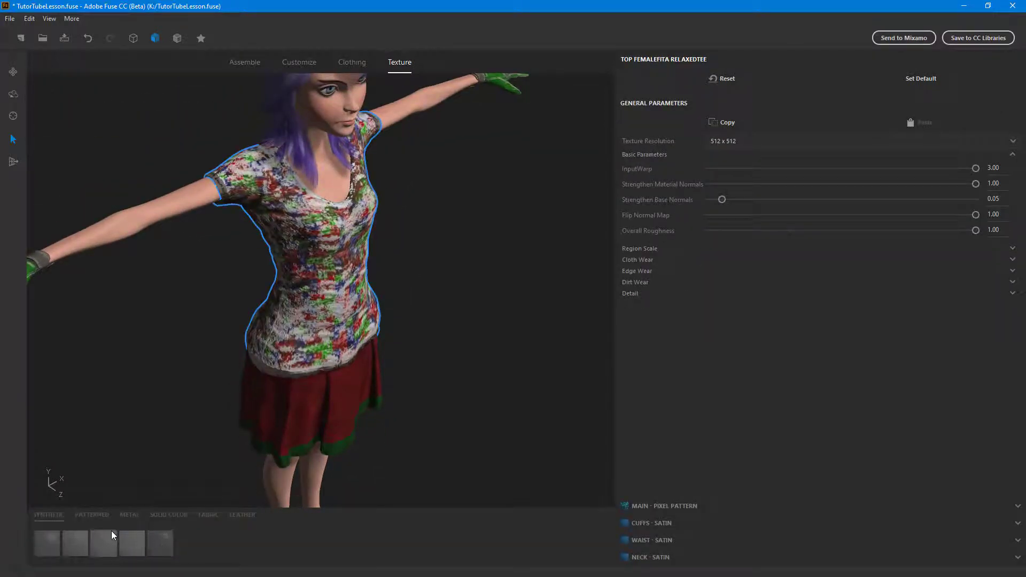
middle_drag(544, 302, 524, 347)
scroll(524, 348, up, 2)
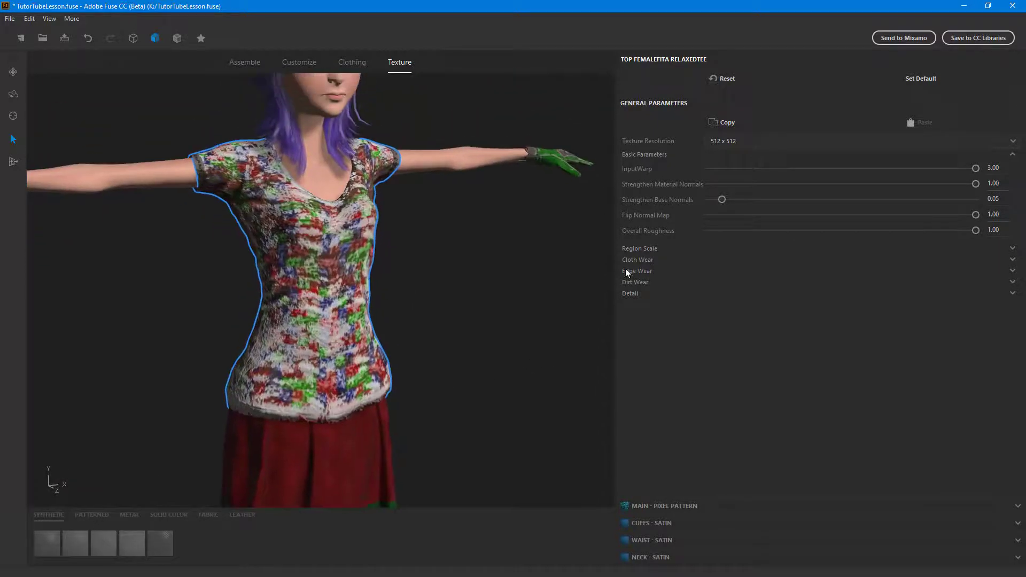
click(456, 316)
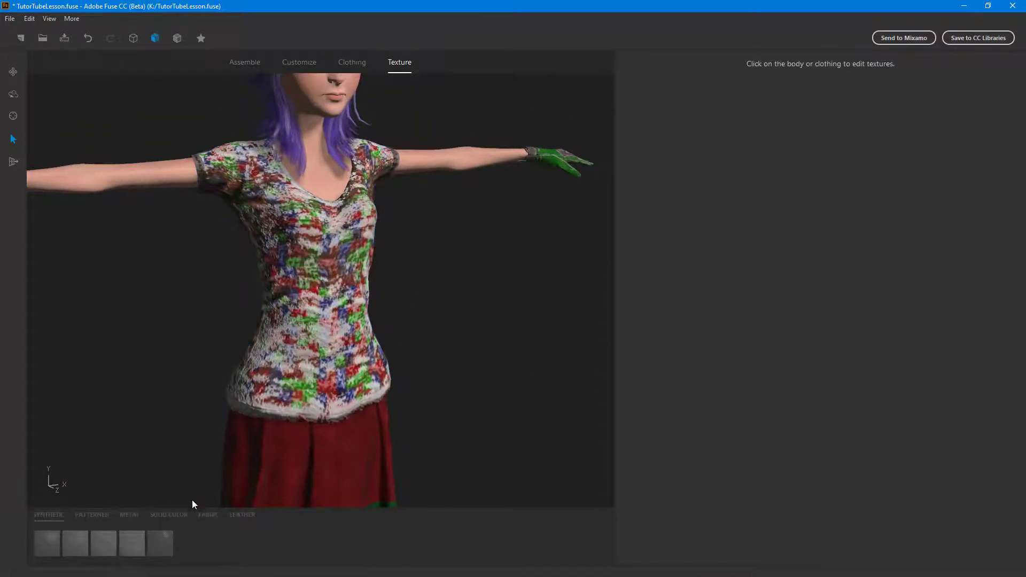
- Try the Sequins material on the main part of the flared miniskirt, then undo it
click(251, 481)
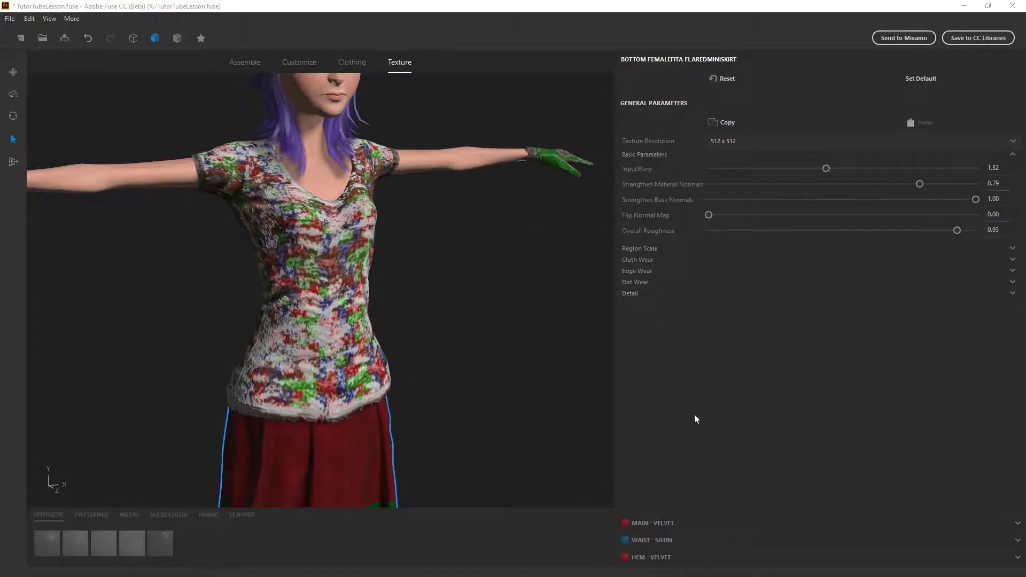
click(652, 523)
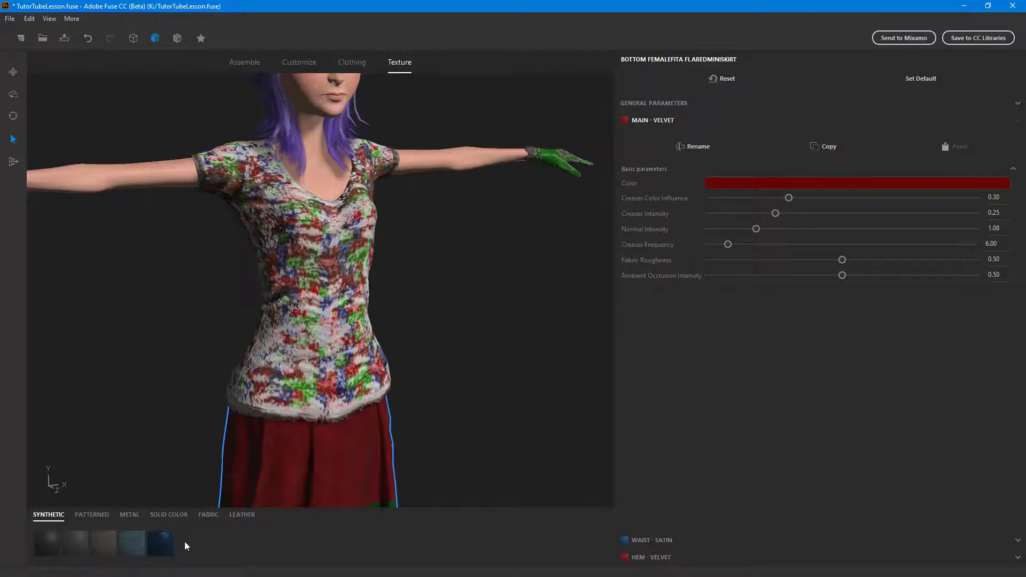
click(161, 543)
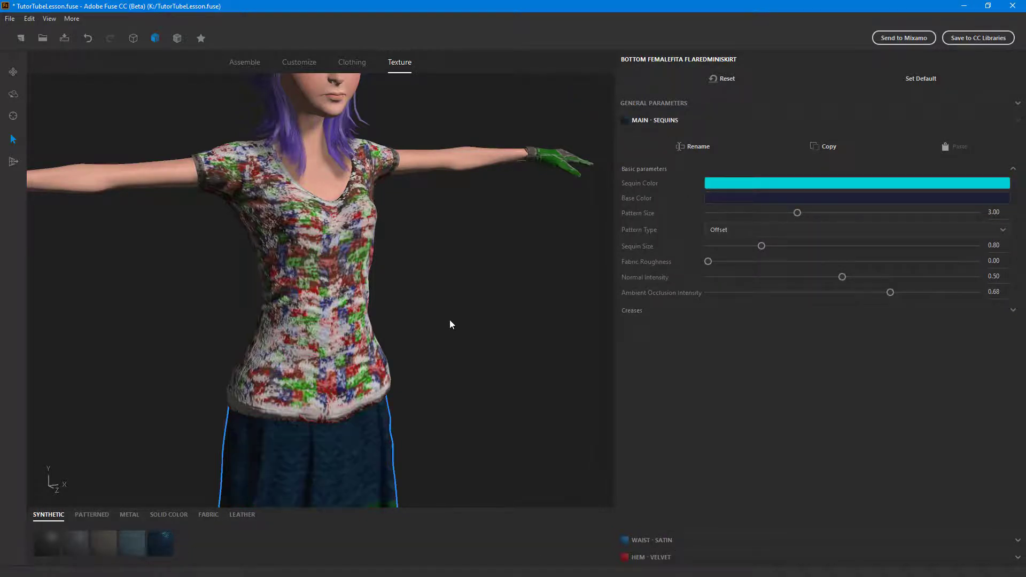
middle_drag(450, 319, 461, 224)
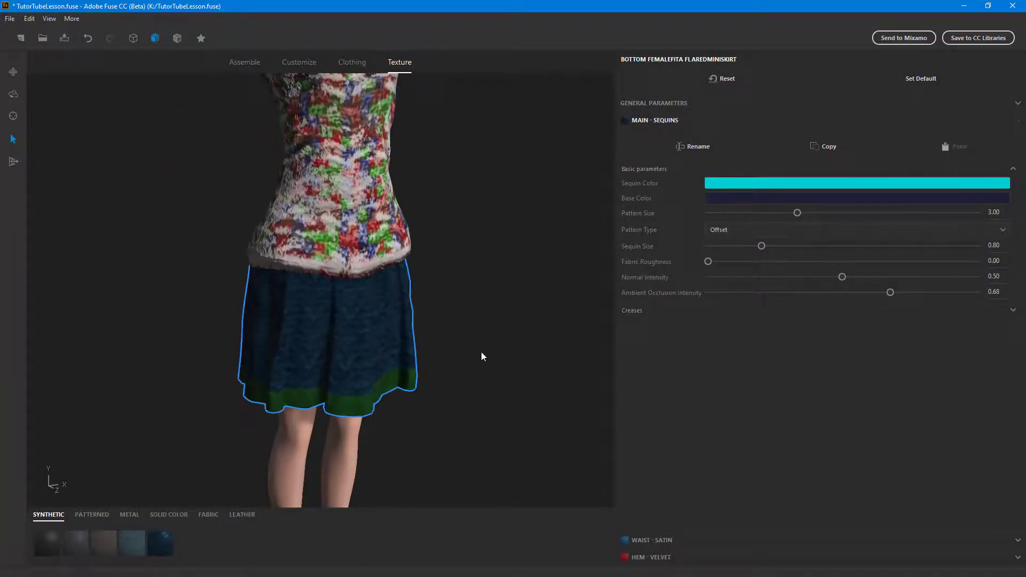
key(ctrl+z)
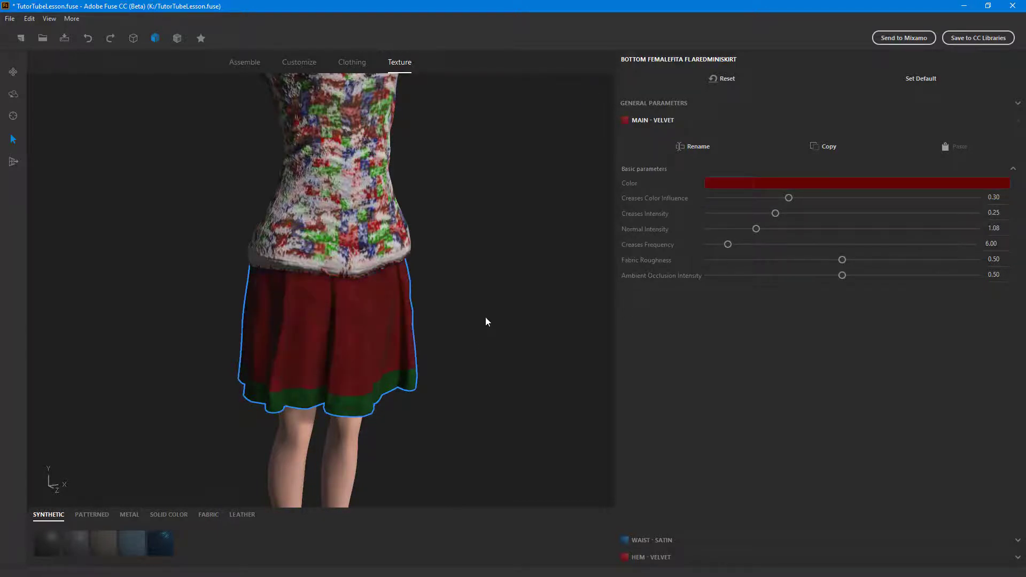
- Apply the Sequins material to the main part of the relaxed tee and inspect it up close
middle_drag(485, 316, 447, 452)
scroll(374, 417, up, 2)
click(303, 376)
scroll(353, 358, down, 2)
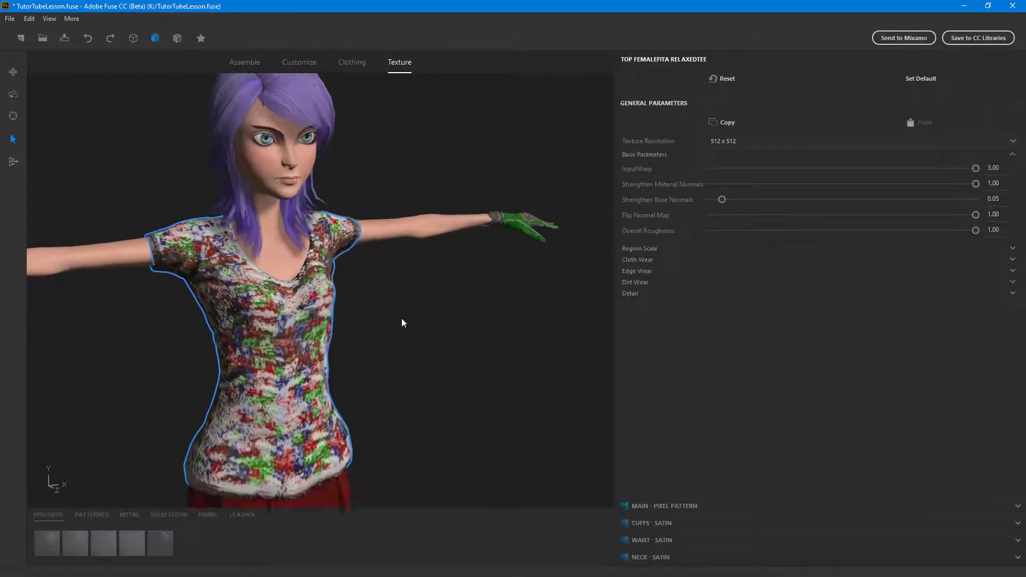
click(658, 507)
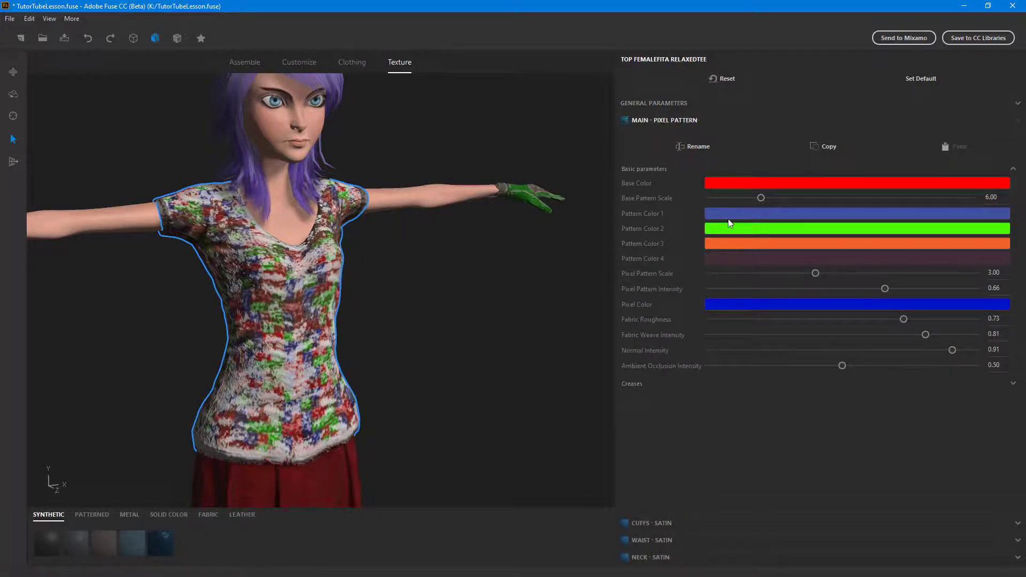
click(162, 538)
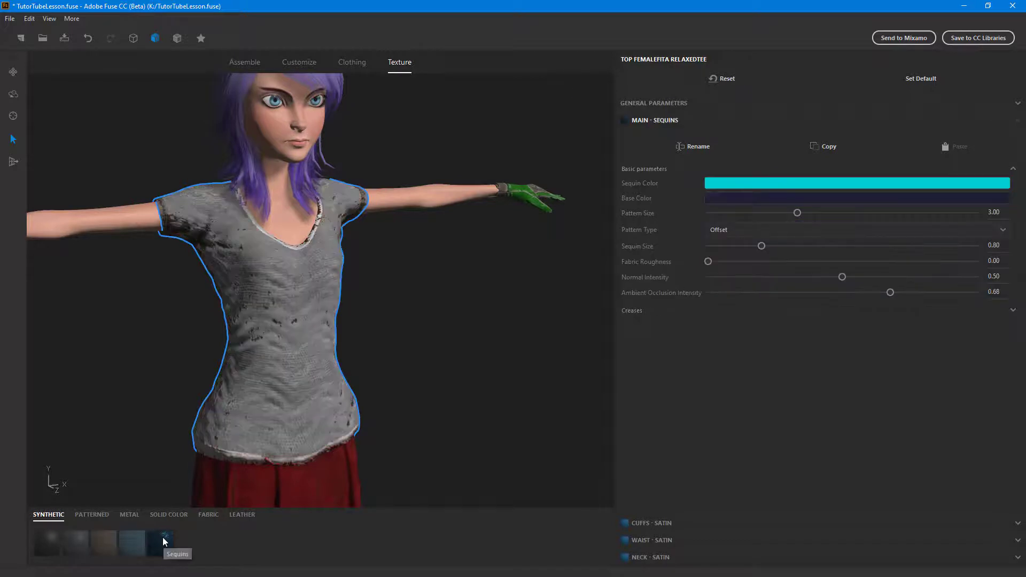
scroll(348, 350, up, 3)
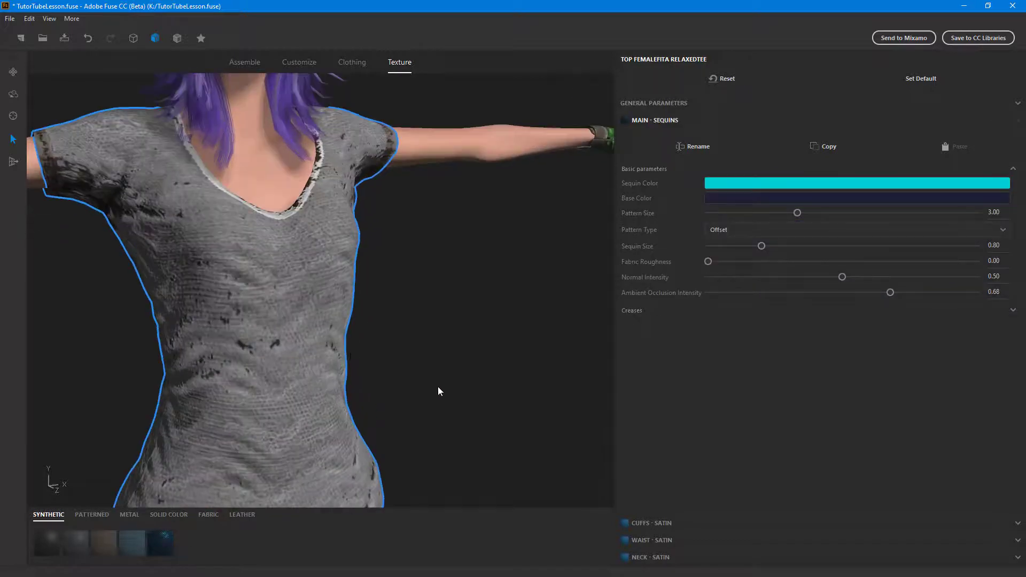
scroll(419, 319, down, 2)
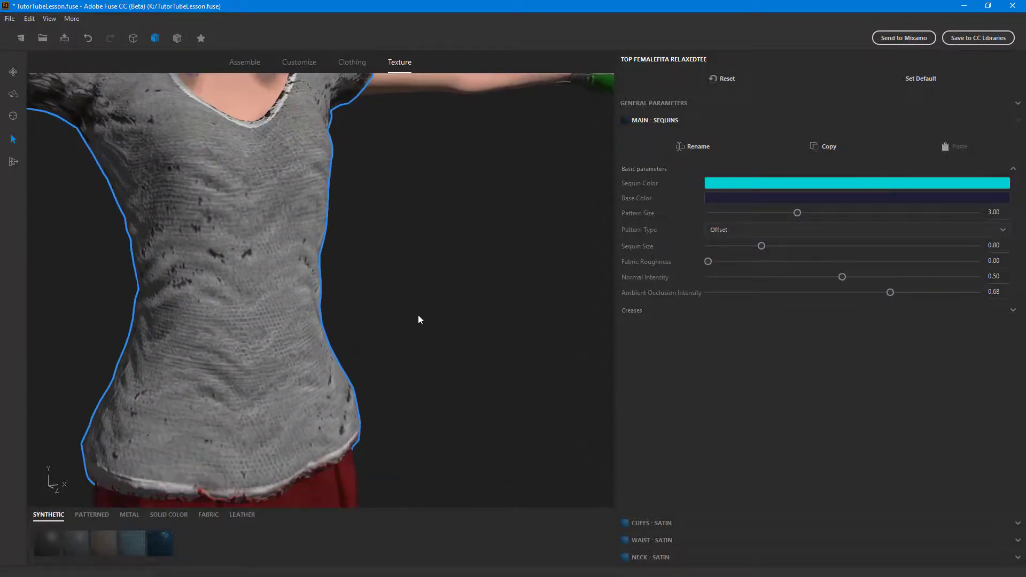
scroll(432, 330, down, 1)
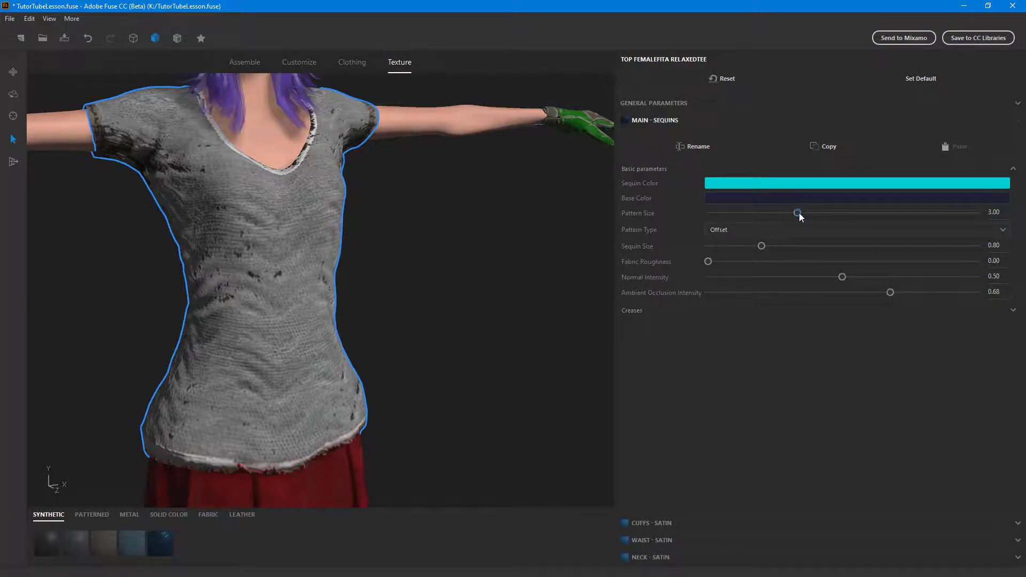
- Try a Pattern Size of 5.00 on the tee's sequins, then reset the tee's textures and set them as default
click(887, 212)
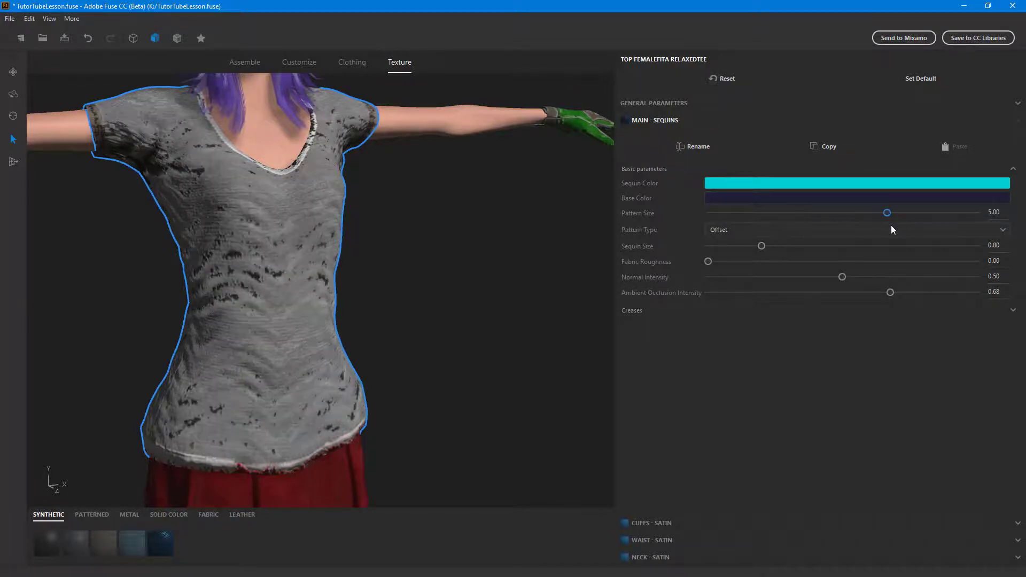
click(726, 79)
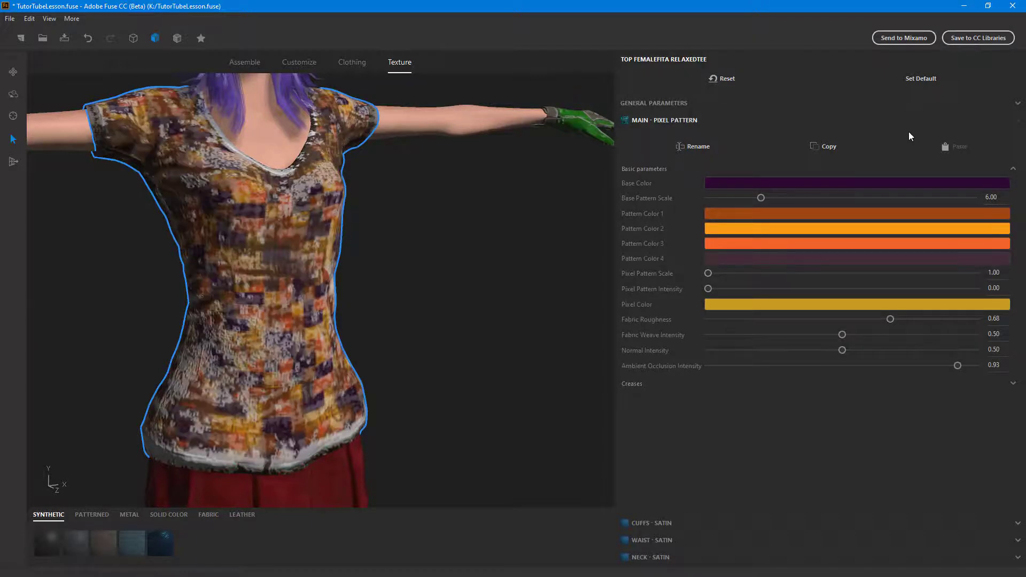
click(724, 80)
click(930, 79)
- Reload the Relaxed Tee from the tops collection to restore its original textures
click(288, 66)
click(335, 65)
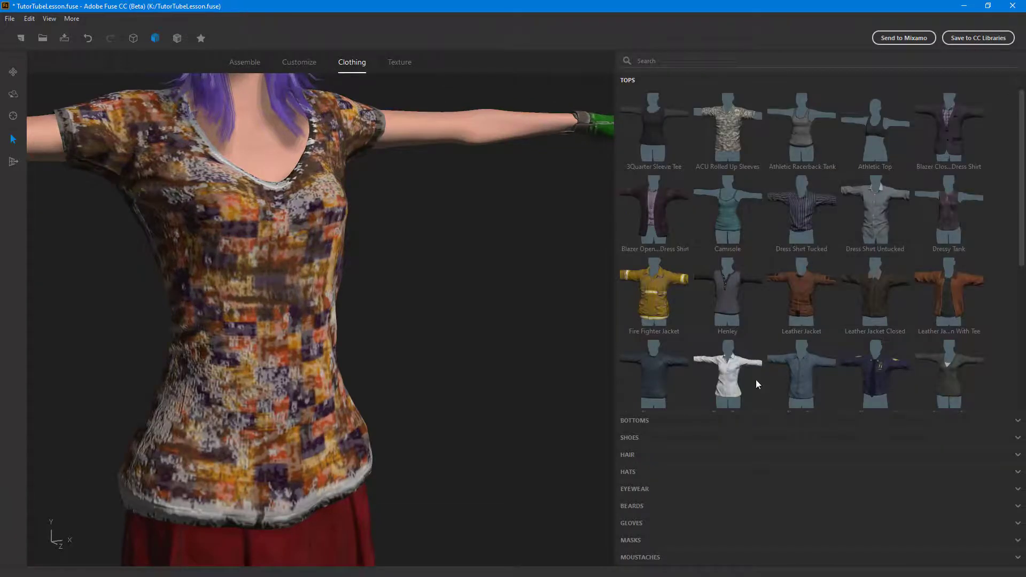
scroll(897, 368, down, 5)
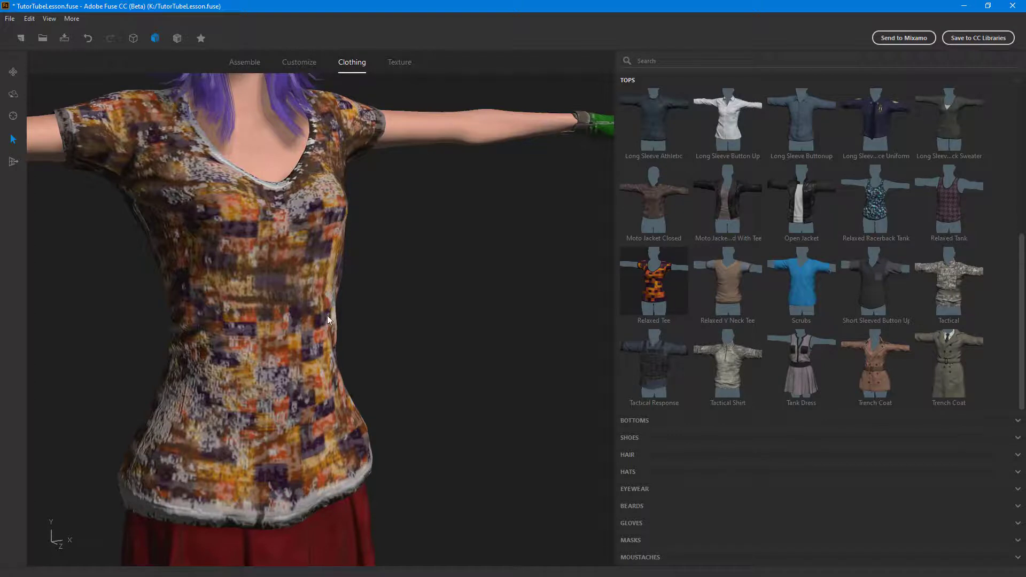
click(652, 277)
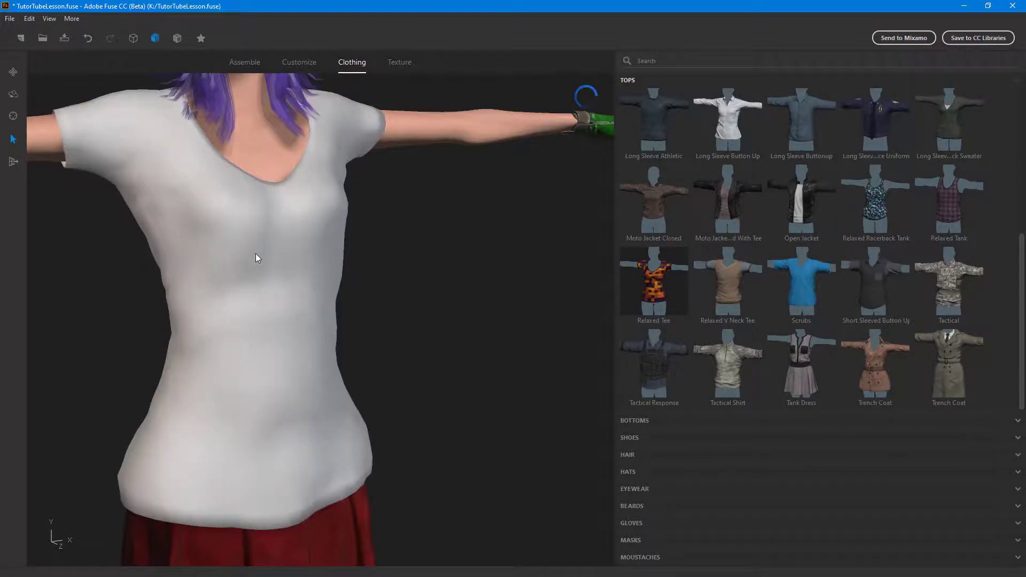
- Apply the Sequins material to the main part of the reloaded relaxed tee
click(399, 62)
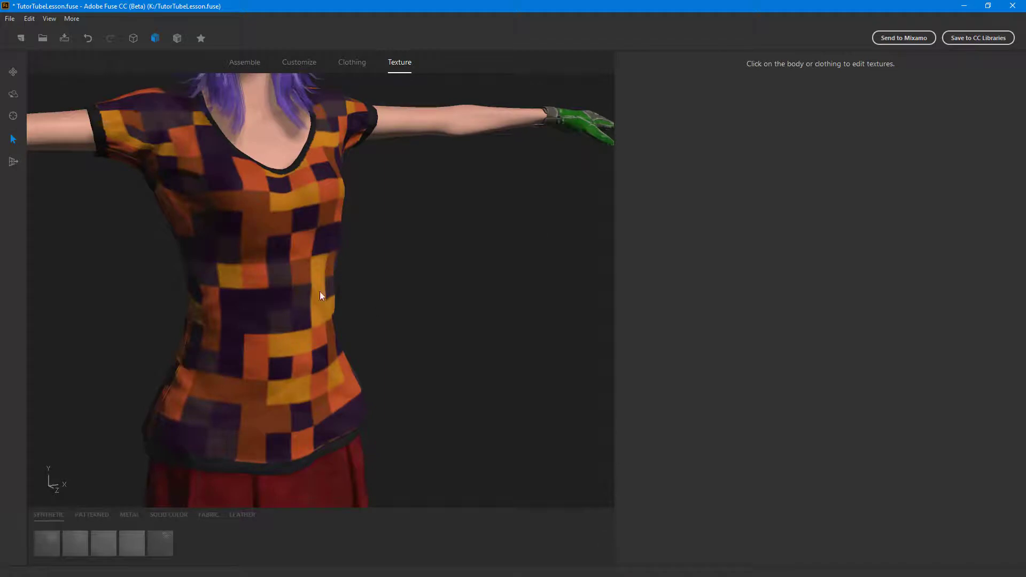
click(307, 305)
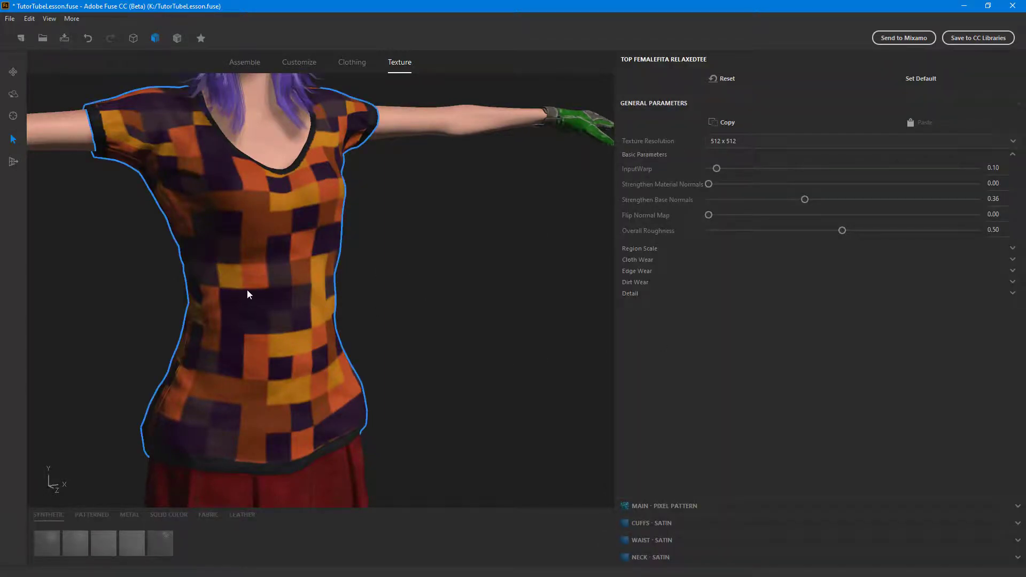
click(646, 507)
click(158, 546)
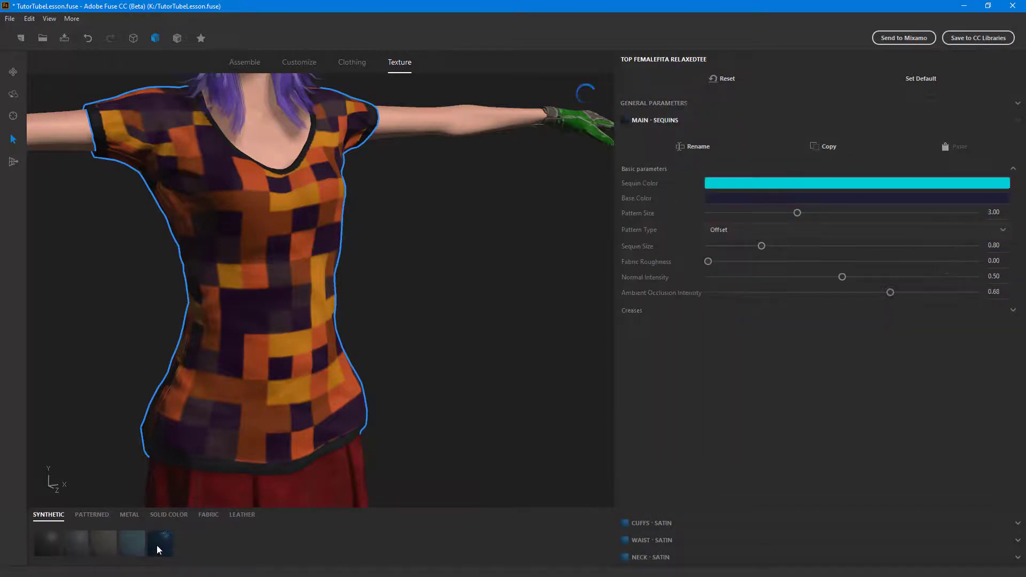
drag(421, 351, 497, 338)
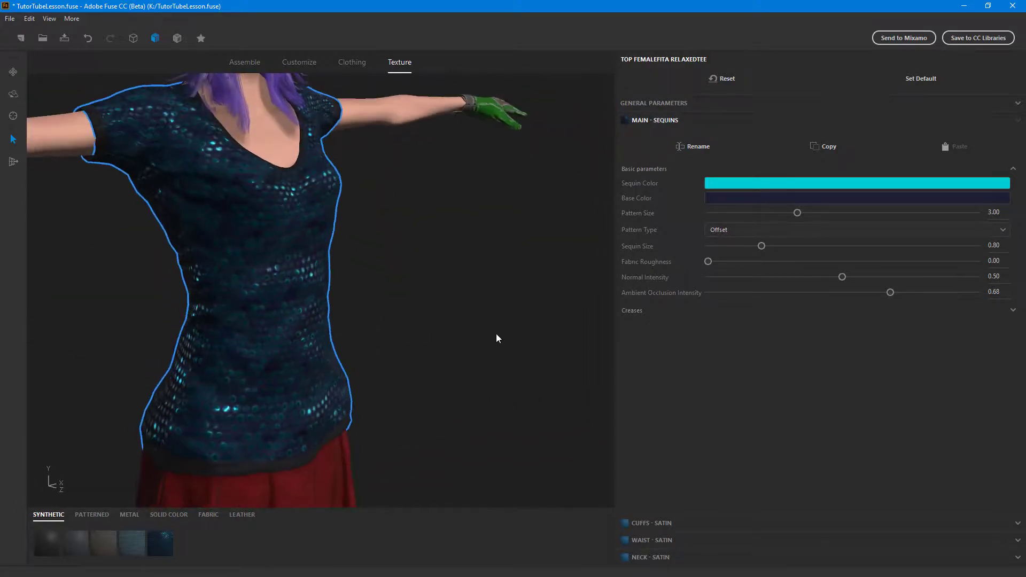
- Set the Sequin Color of the tee's main material to blue
click(754, 185)
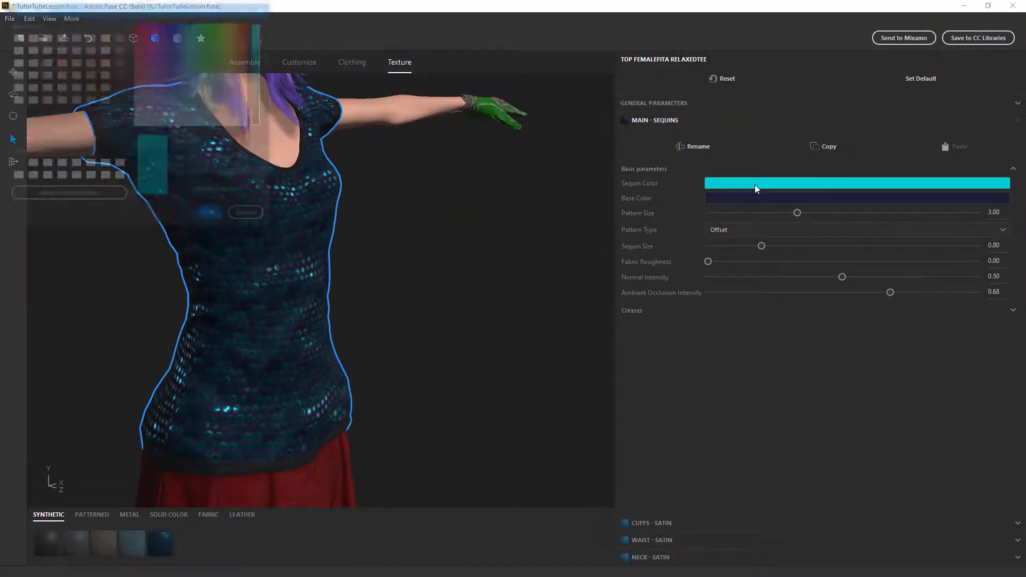
drag(210, 67, 186, 27)
click(214, 215)
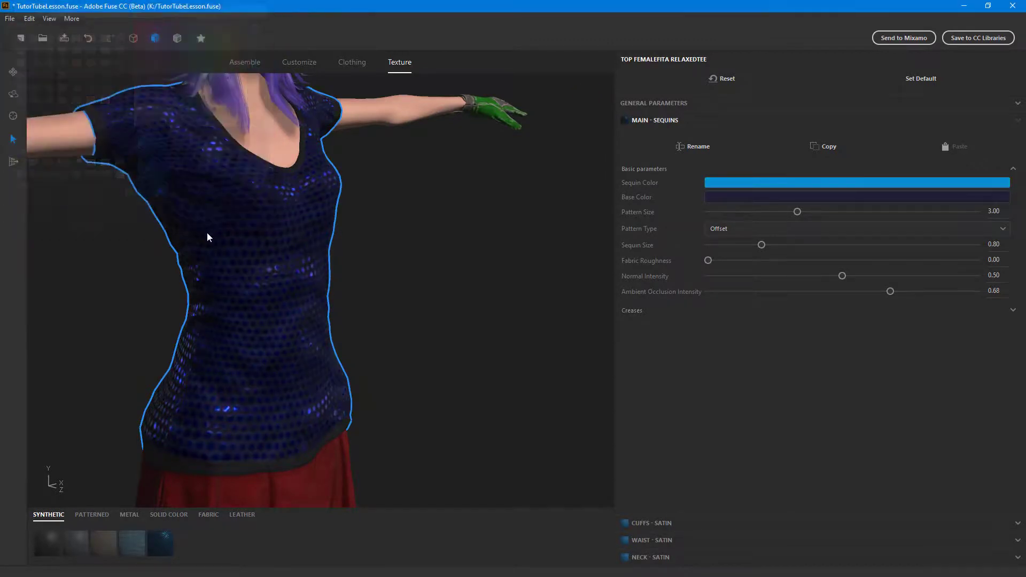
- Try the Spandex, Damask, Stripe and Gingham materials one after another on the tee's main part
click(139, 549)
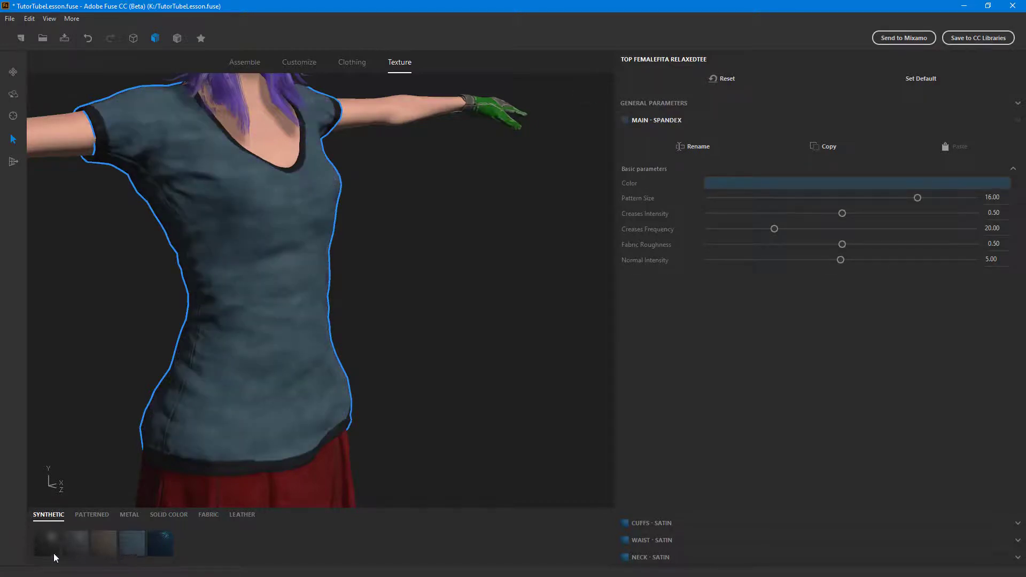
click(107, 515)
click(108, 541)
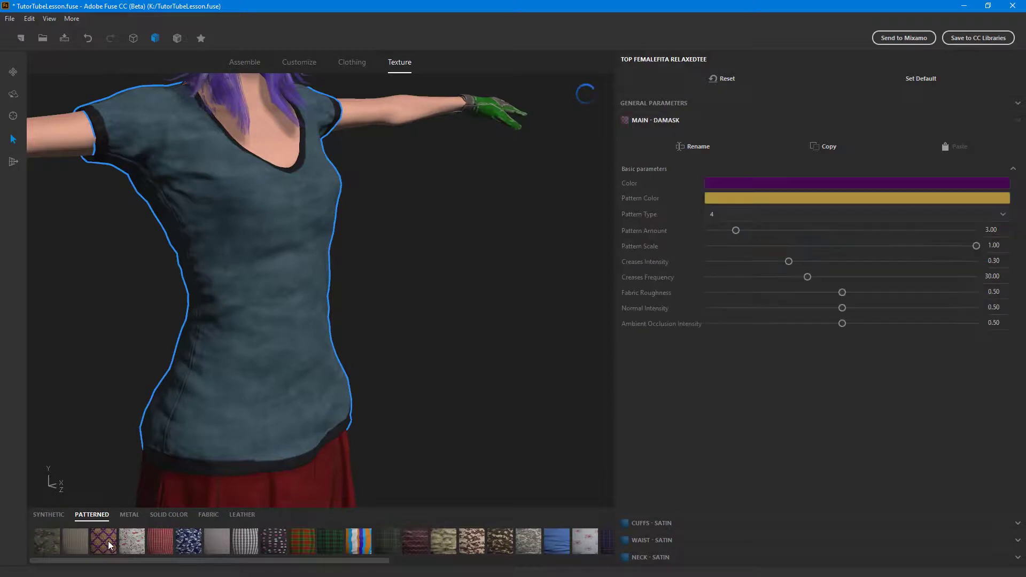
click(368, 541)
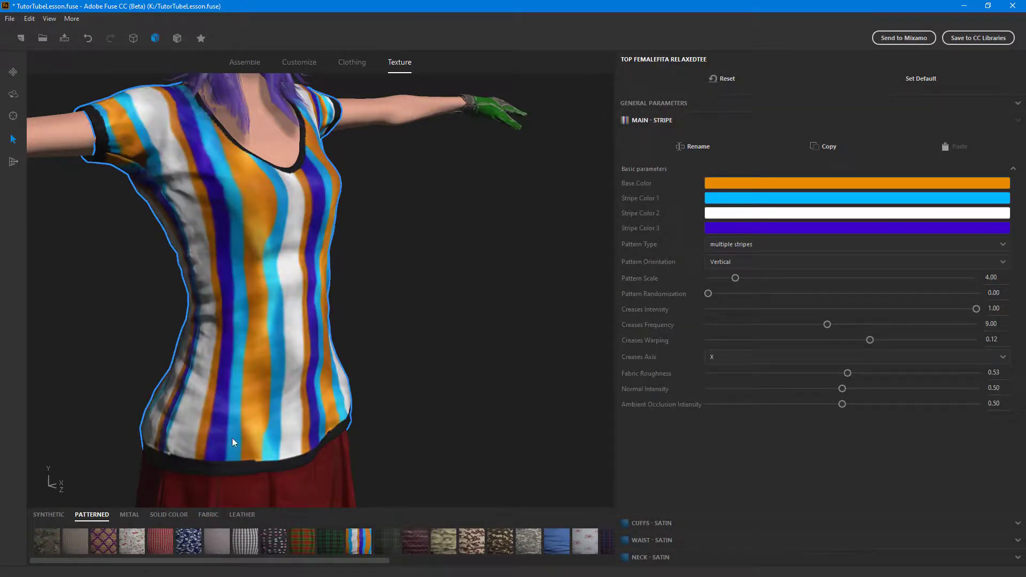
click(156, 543)
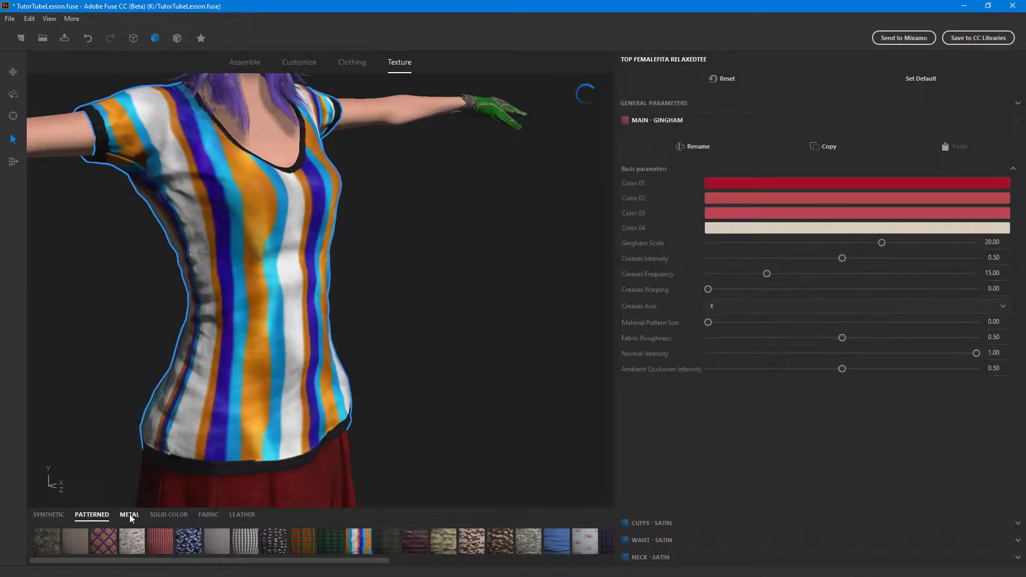
- Try the Standard Metal Floor material and the Solid Color, white and Magenta materials on the tee's main part
click(130, 514)
click(308, 539)
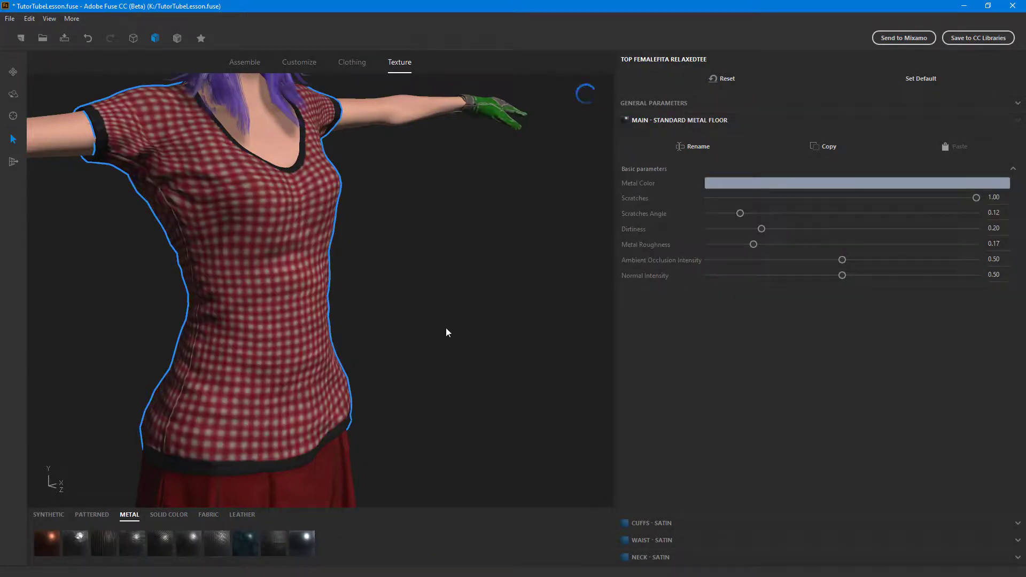
click(173, 515)
click(110, 547)
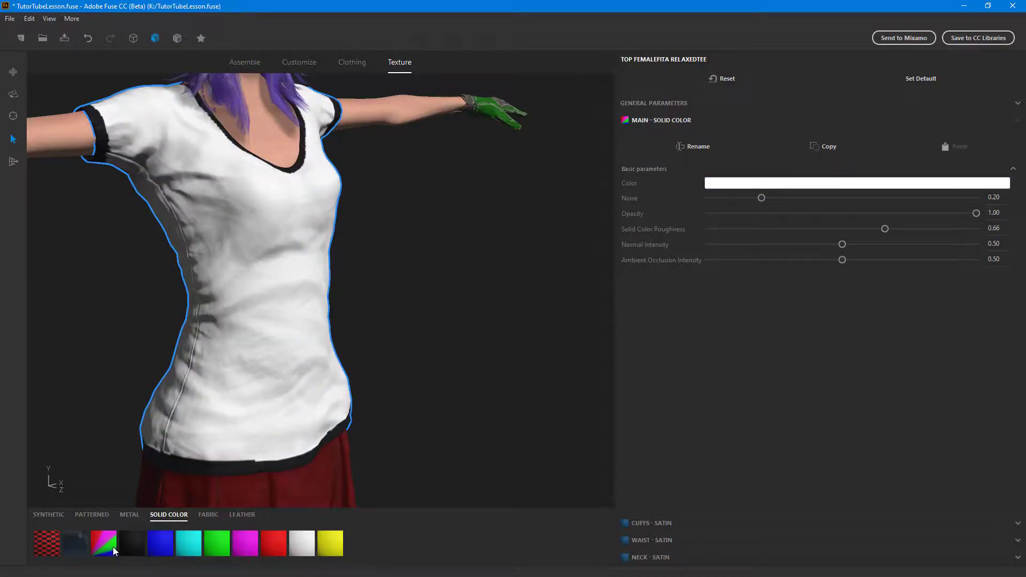
click(302, 543)
click(255, 549)
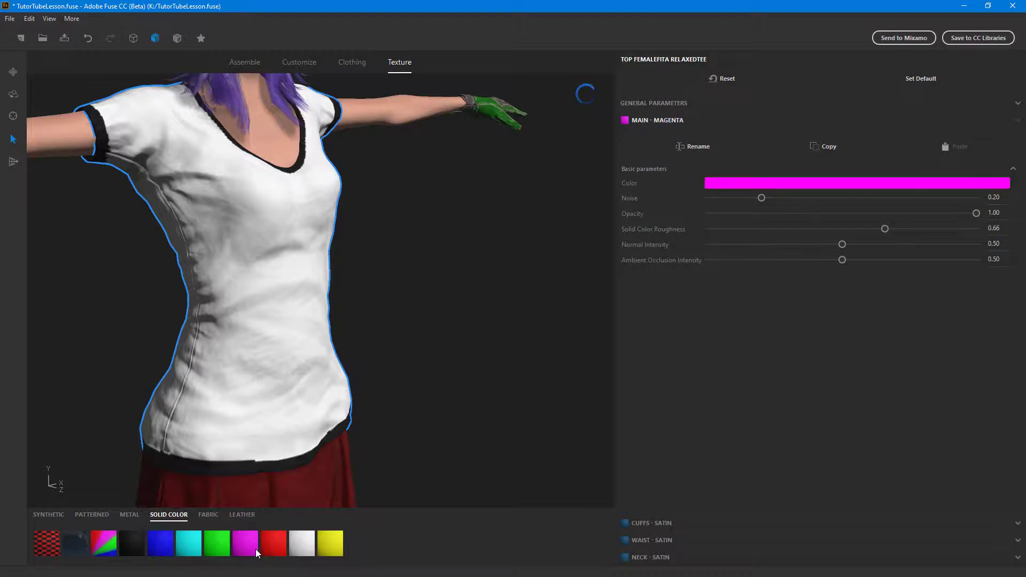
- Try the Regular Denim Fabric and Old Wool materials on the tee's main part
click(208, 515)
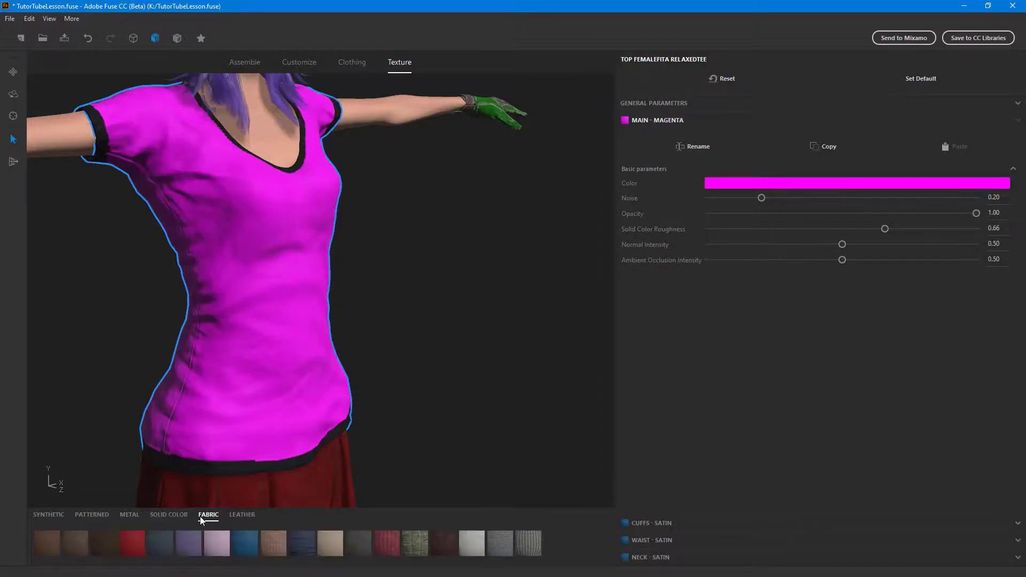
click(304, 547)
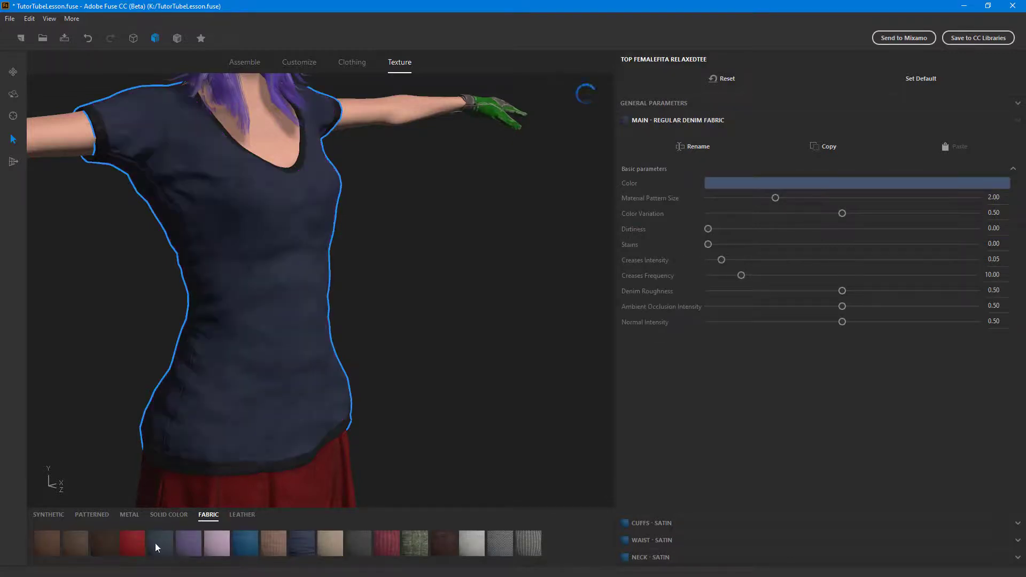
click(419, 551)
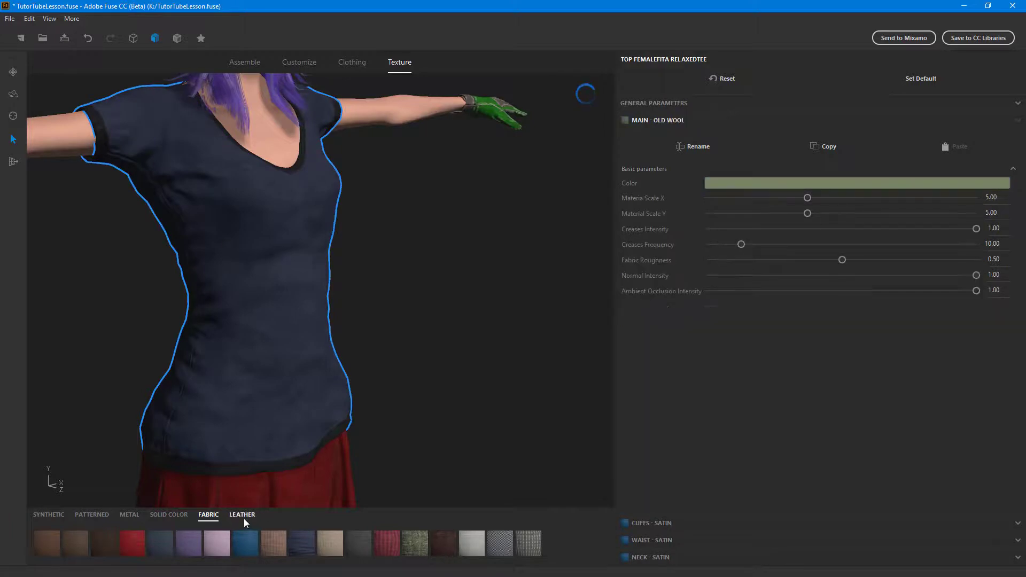
- Apply the Snake Skin 2 leather material to the tee's main part
click(245, 516)
click(225, 547)
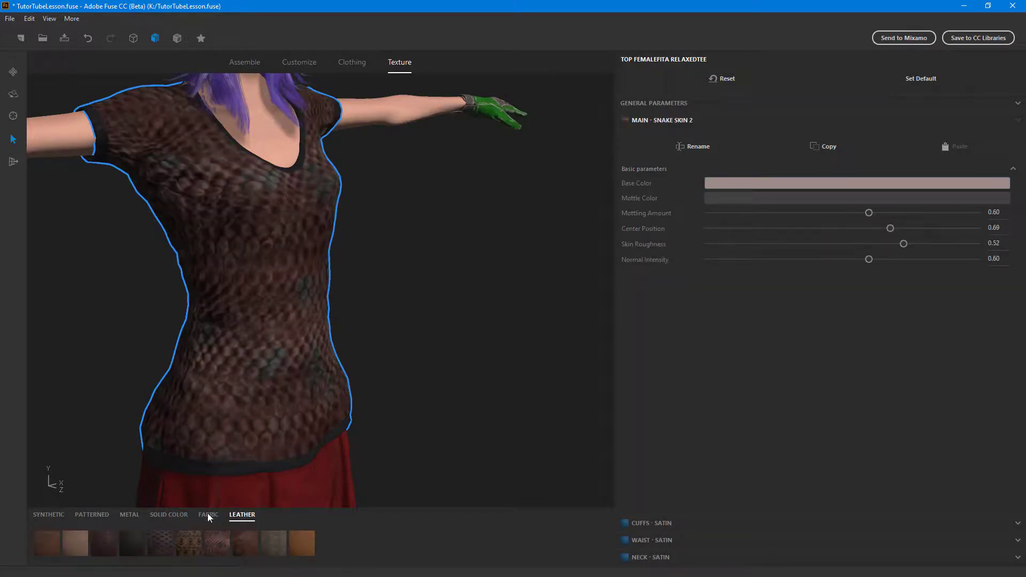
- Try the Sequins, Stripe and Camouflage DPM materials one after another on the tee's main part
click(53, 518)
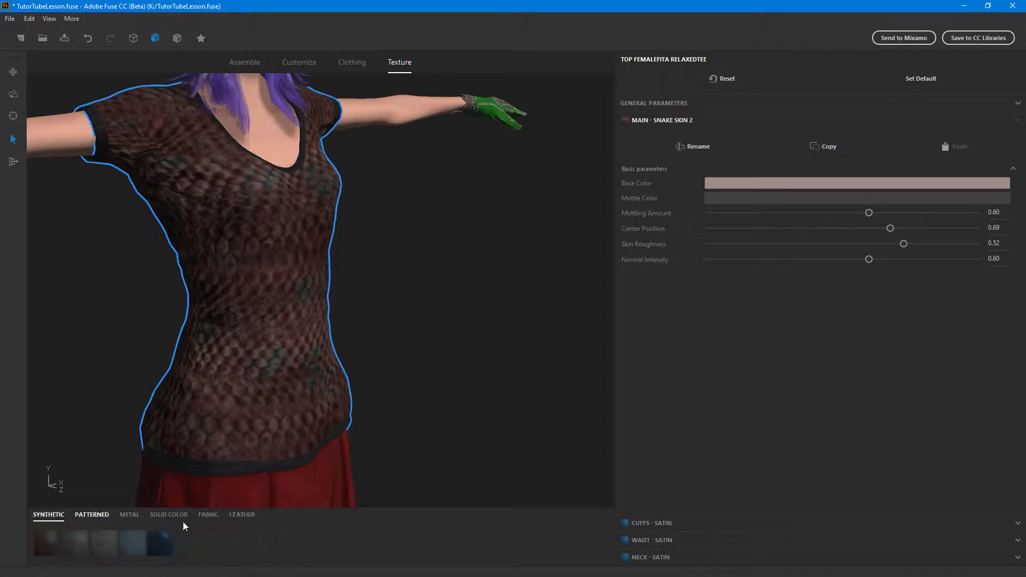
click(165, 544)
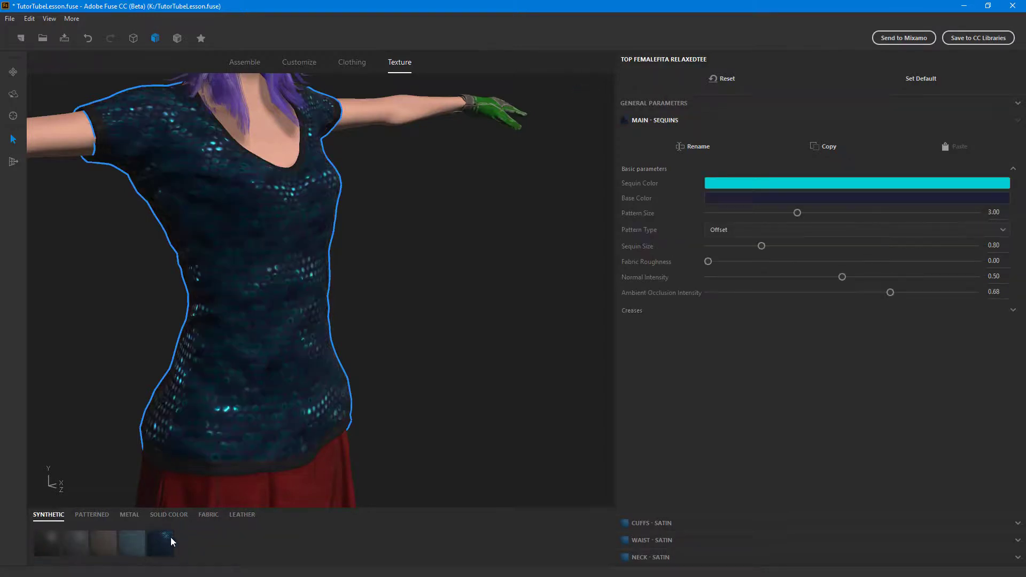
click(127, 515)
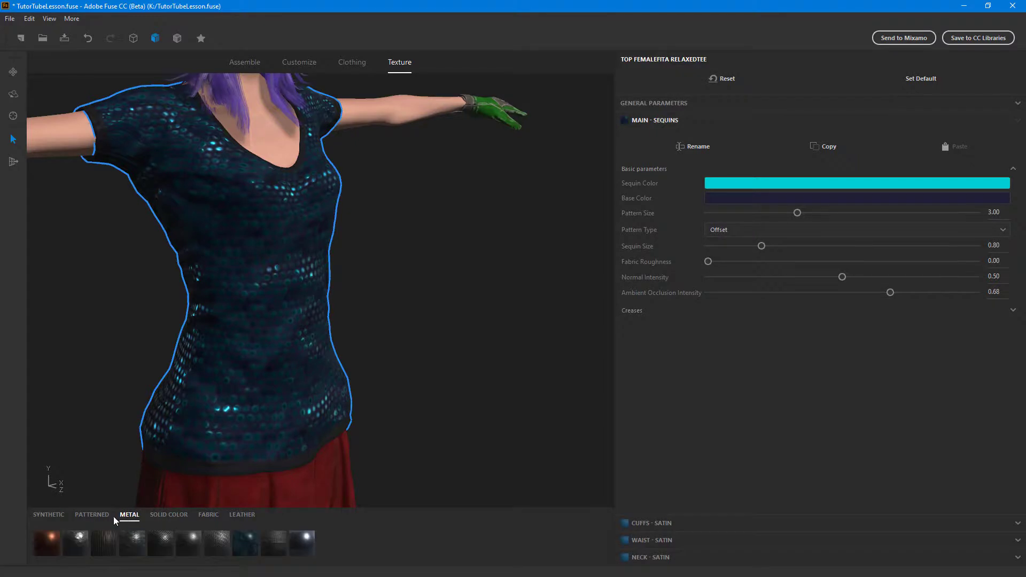
click(101, 515)
click(365, 544)
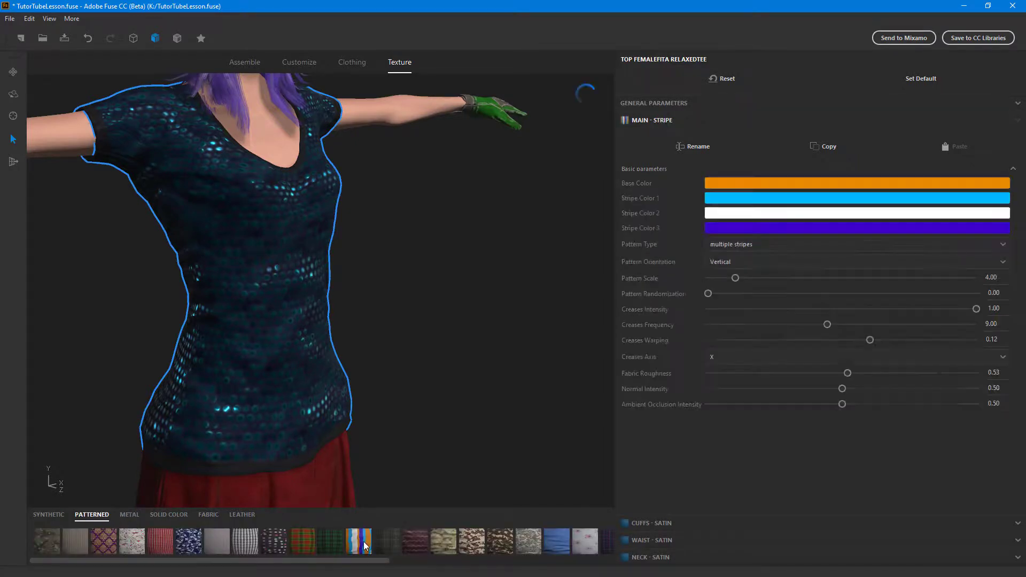
click(502, 536)
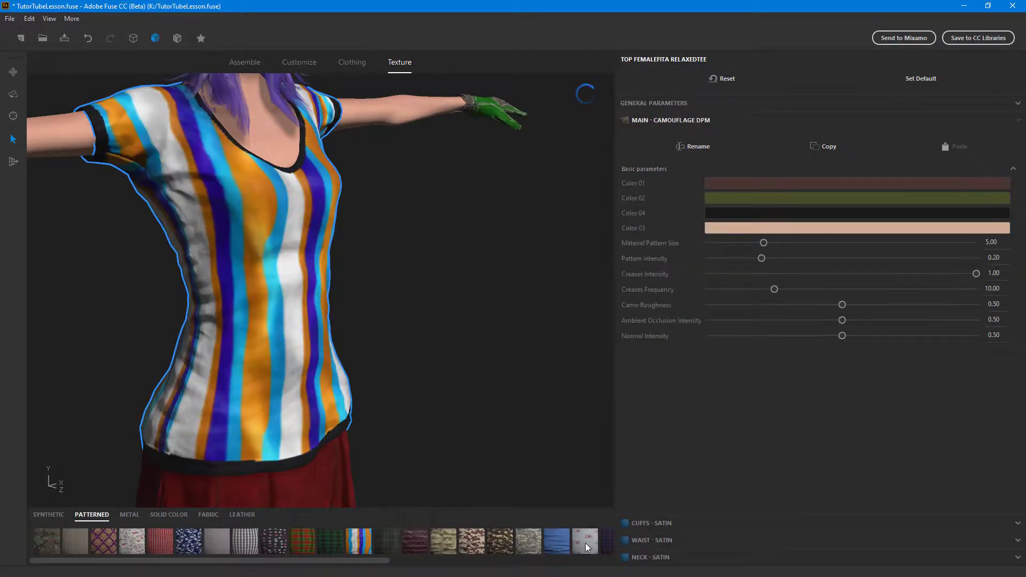
- Apply Fabric with Flowers to the tee's main part with Creases Frequency 46, Fabric Roughness 0.73, Normal Intensity 0.74, Ambient Occlusion Intensity 0.56 and Small Creases 0.81
click(585, 543)
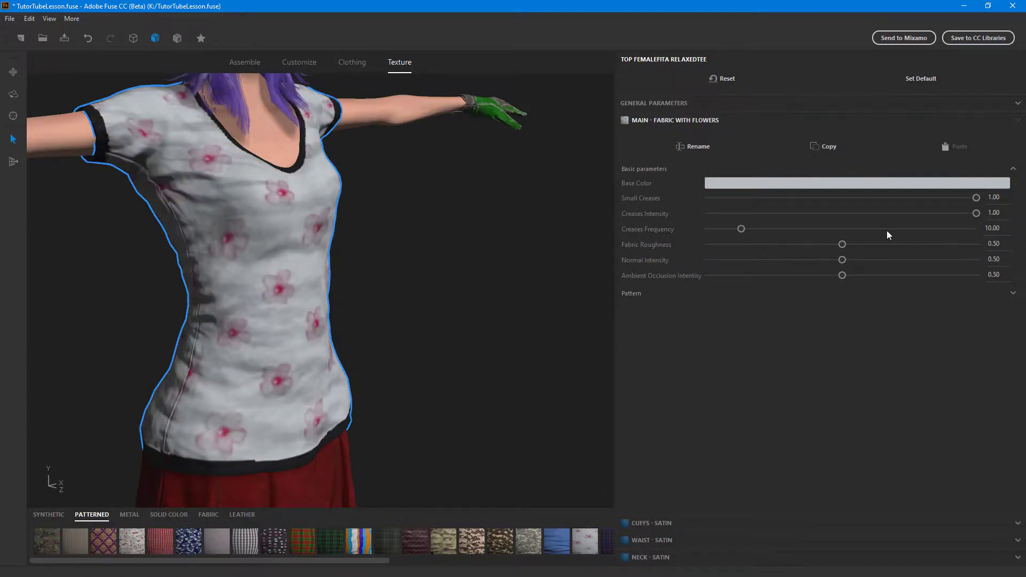
drag(742, 229, 904, 244)
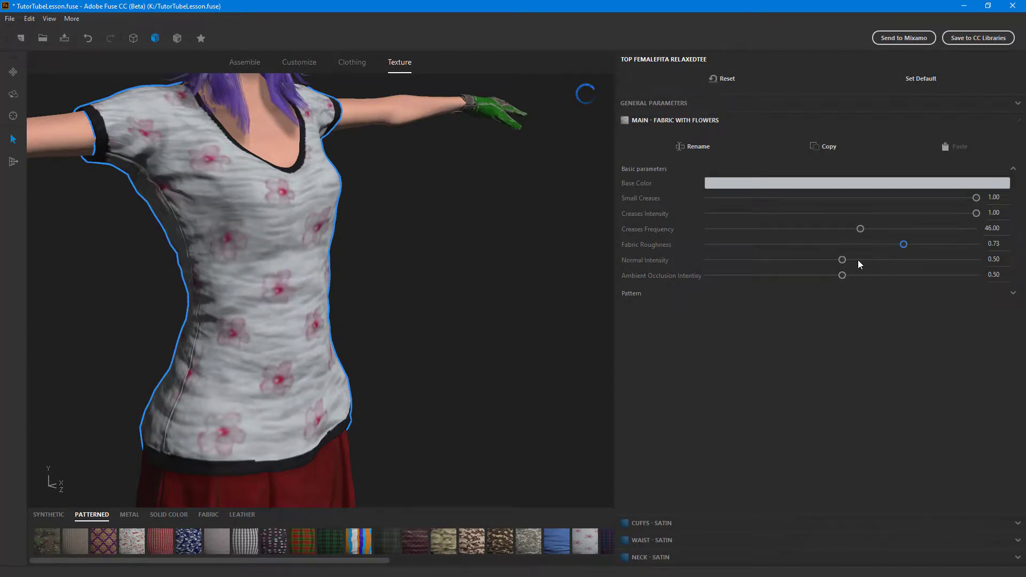
drag(842, 260, 911, 262)
drag(843, 275, 859, 275)
drag(978, 201, 925, 208)
- Set the flower fabric's Patterns Disorder to 0.50, try the Rose pattern type and switch it to Stylized
click(1013, 292)
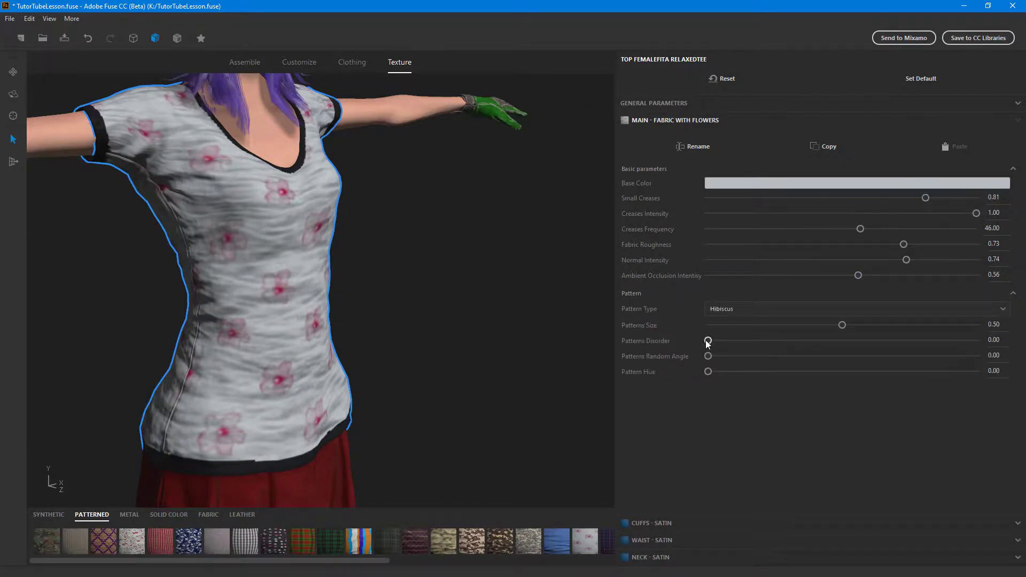
drag(708, 342, 846, 342)
click(800, 308)
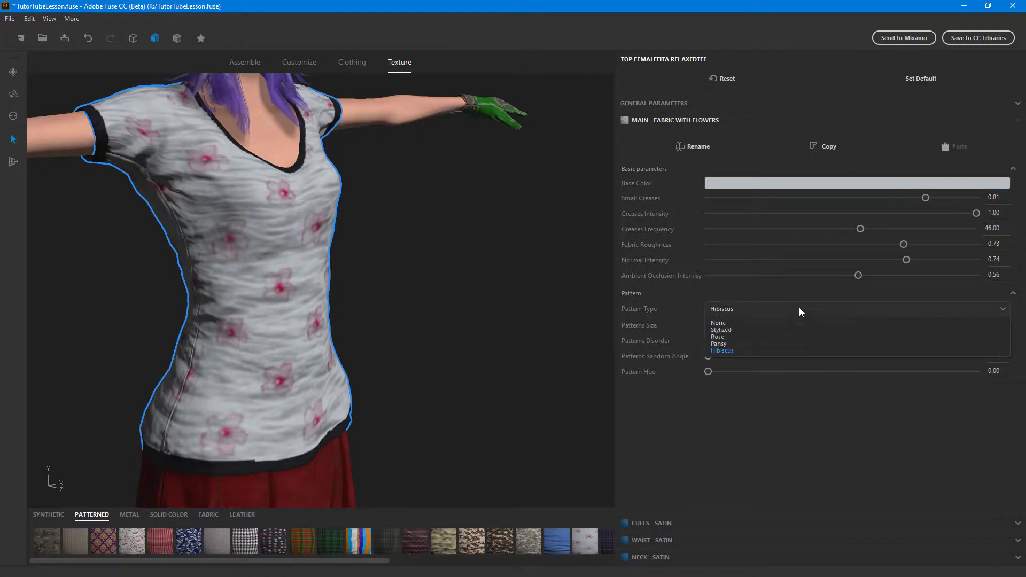
click(749, 336)
click(746, 311)
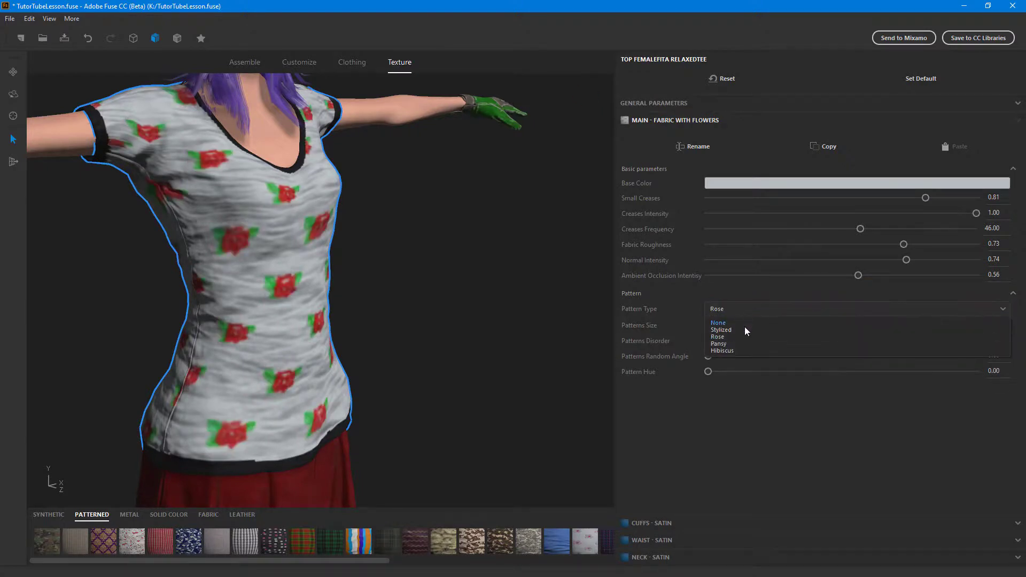
click(744, 330)
- Check the flowered tee on the character, select the canvas shoes and open the material settings of their laces
scroll(539, 245, down, 5)
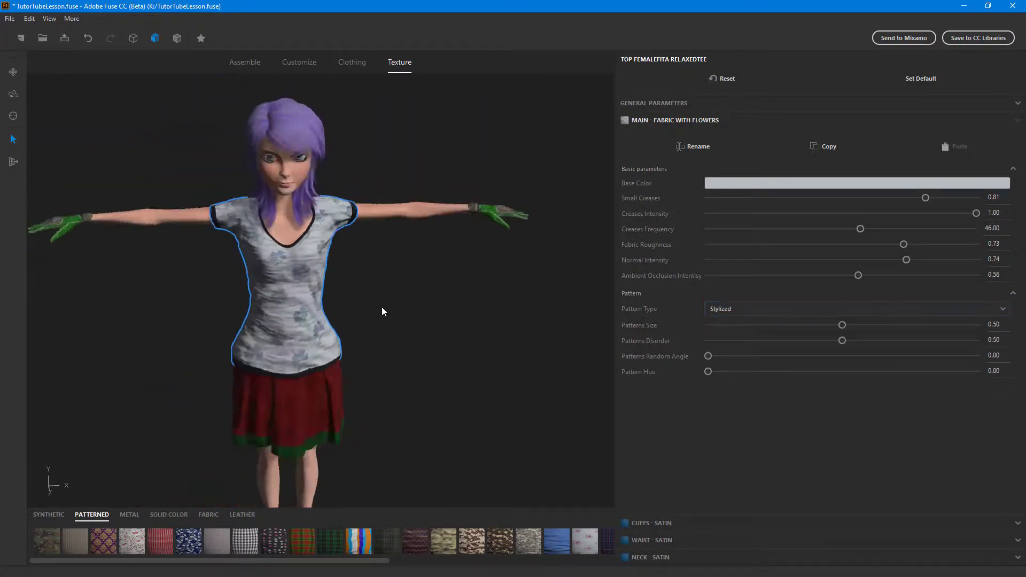
drag(381, 312, 482, 267)
scroll(403, 292, up, 5)
scroll(598, 335, down, 1)
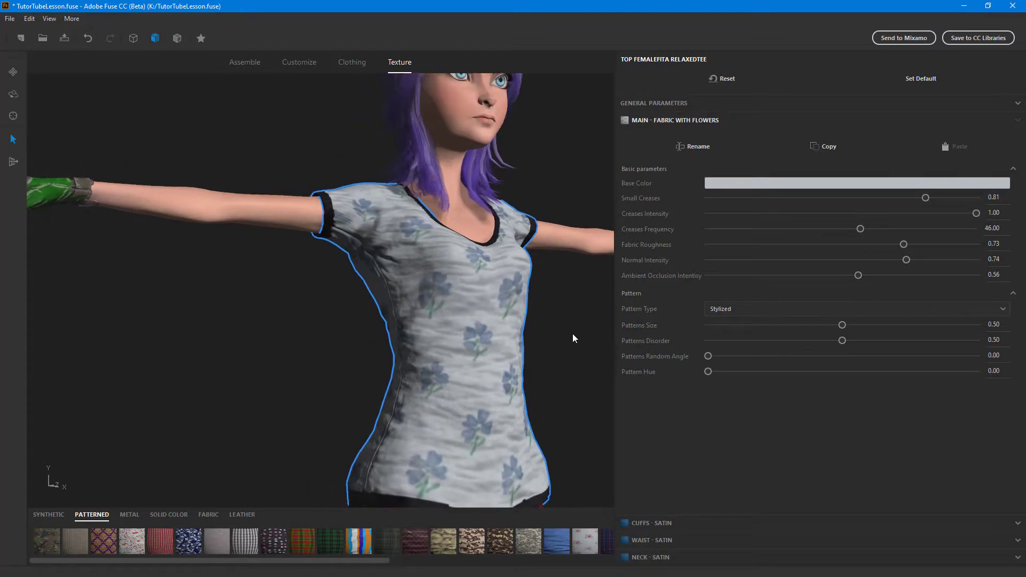
mouse_move(572, 334)
middle_down()
mouse_move(522, 92)
mouse_move(473, 110)
middle_up()
middle_drag(500, 299, 552, 130)
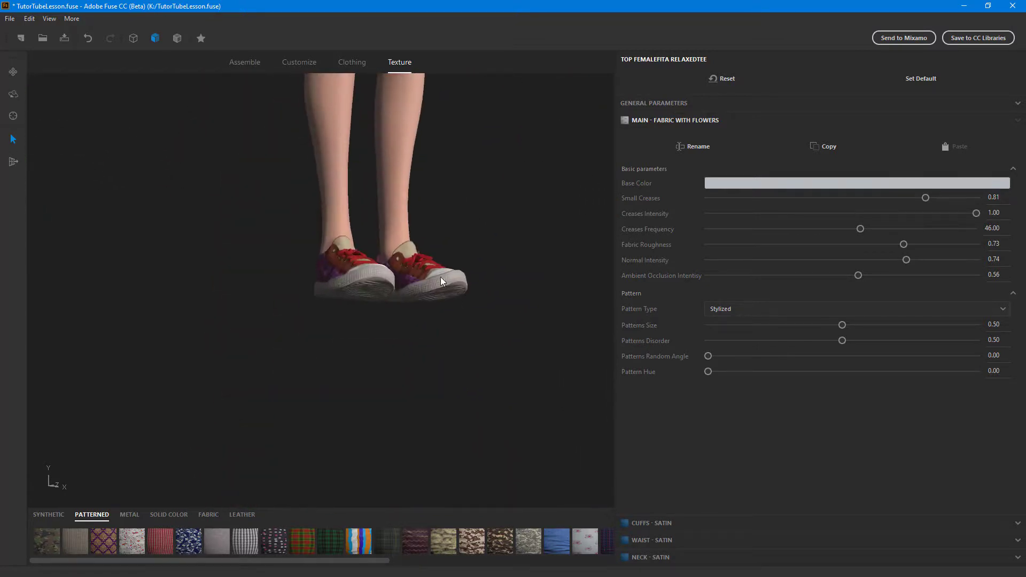
click(440, 277)
scroll(534, 287, up, 2)
middle_drag(524, 297, 479, 331)
scroll(355, 398, up, 2)
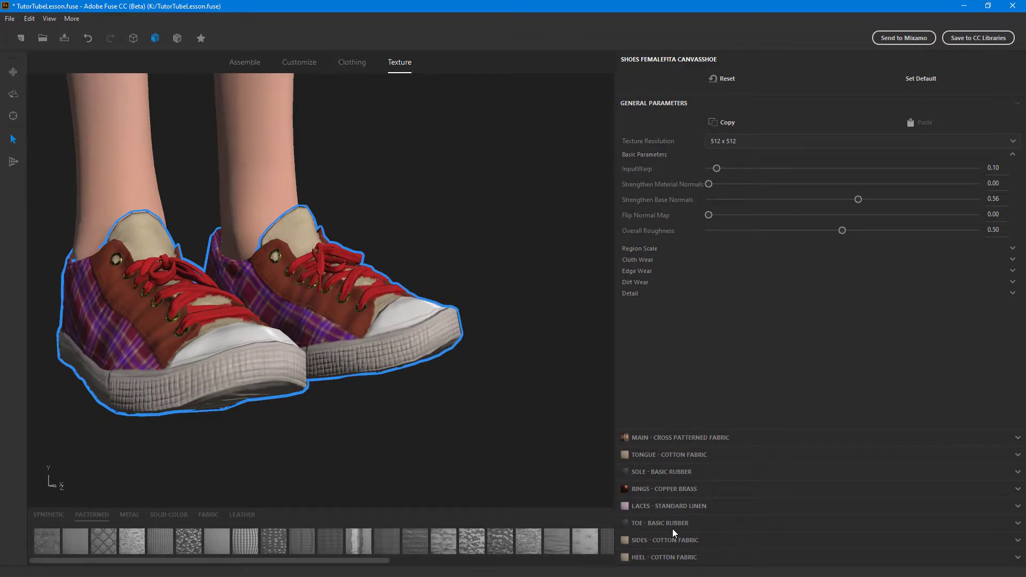
click(668, 506)
- Try the Hawaiian and Houndstooth patterned materials on the shoe laces
click(196, 546)
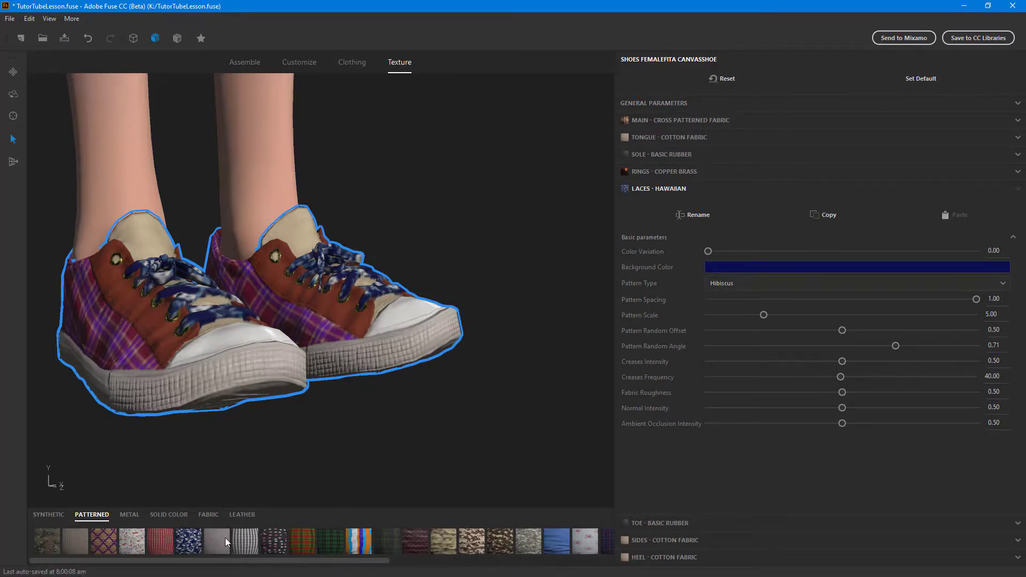
click(241, 544)
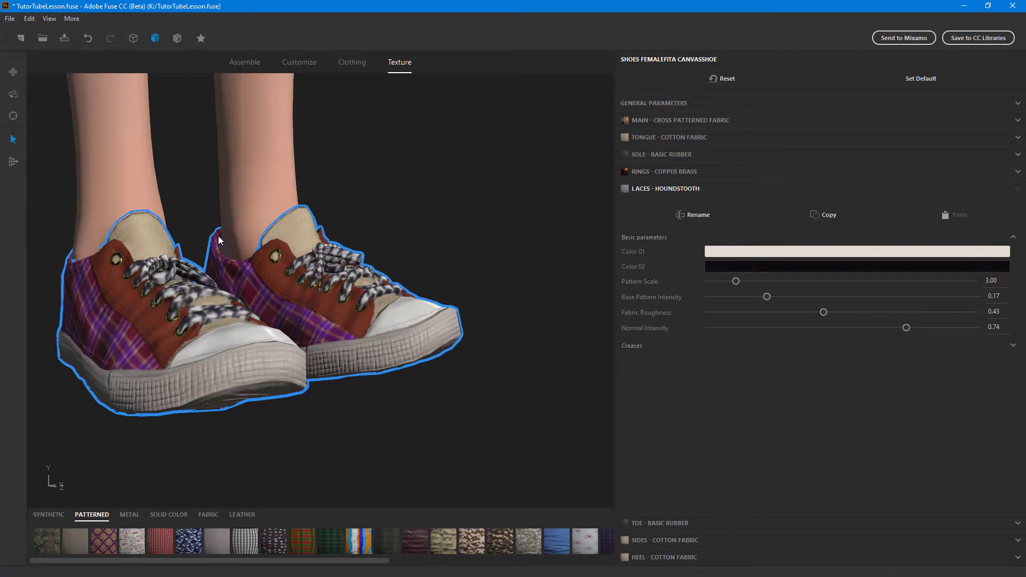
- Apply the synthetic Sequins material to the shoe laces with a Pattern Size of 5.00 and view the whole character
click(51, 514)
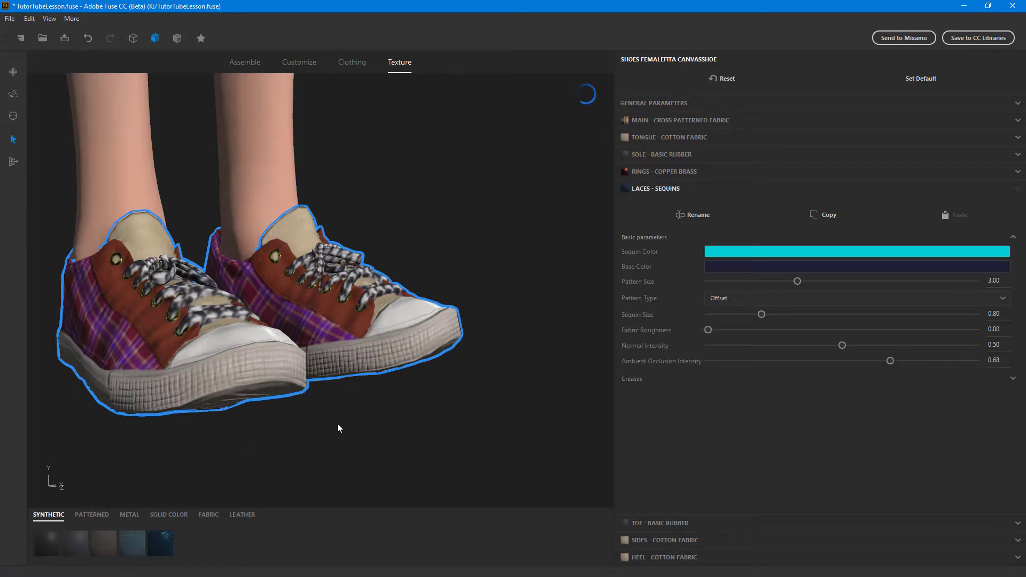
drag(798, 282, 887, 282)
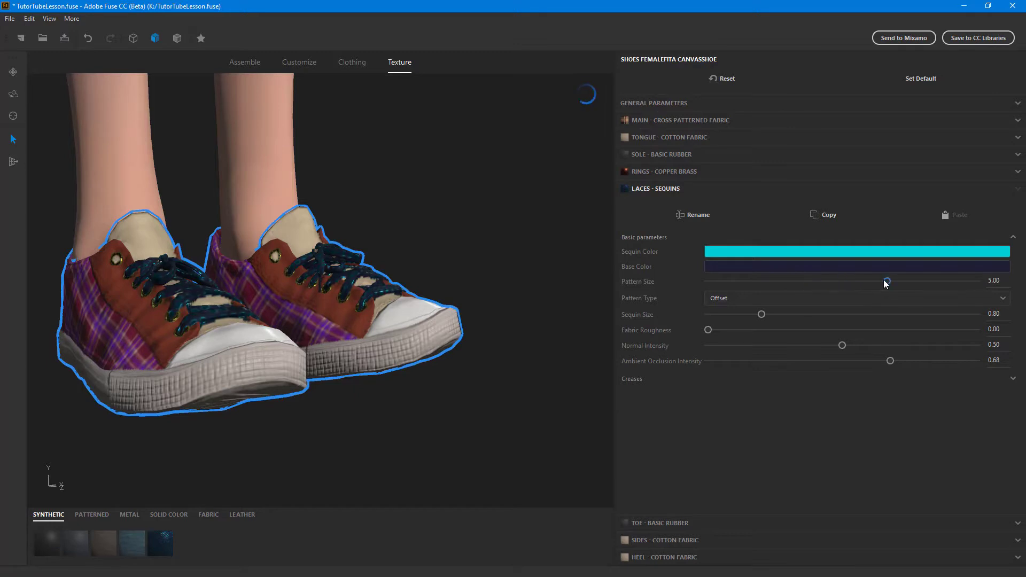
scroll(479, 229, down, 5)
scroll(480, 233, down, 5)
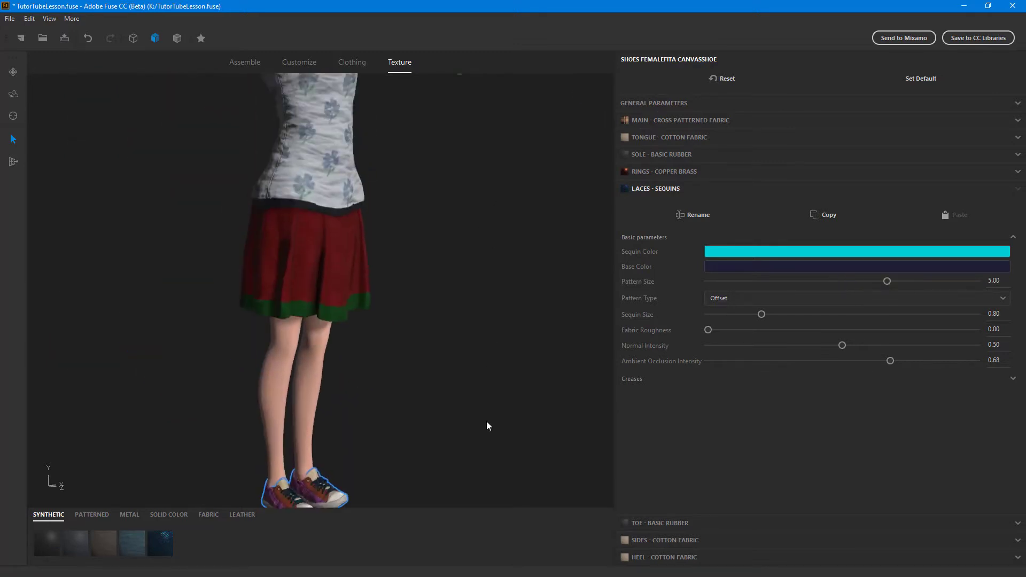
drag(528, 302, 528, 308)
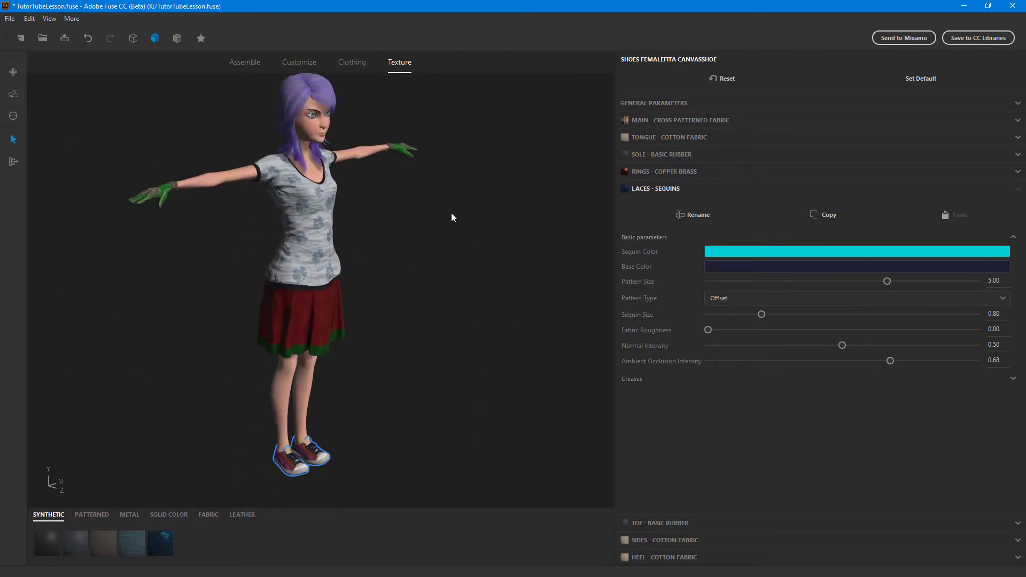